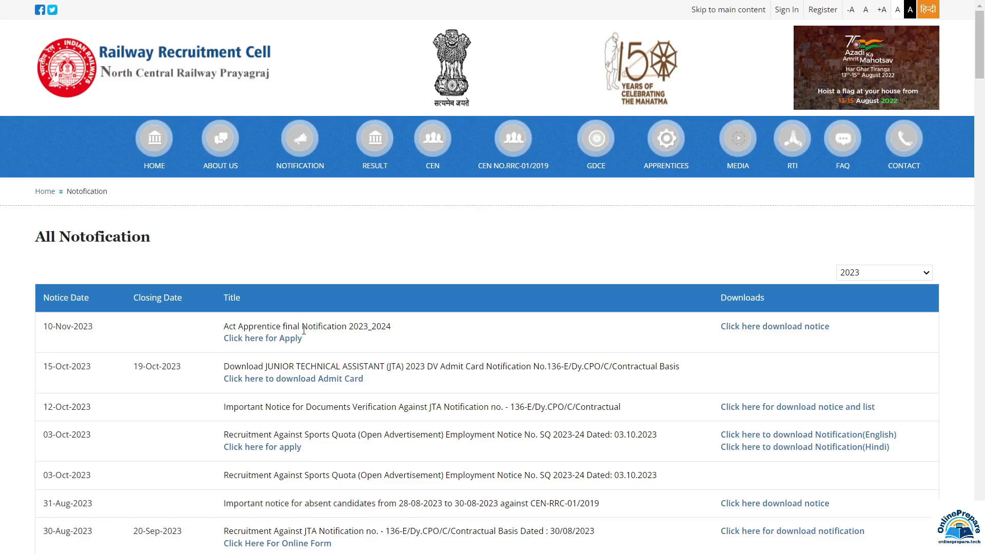
Open the Act Apprentice application portal, then the Zonal Notification PDF for Act Apprentice 01/2023.
left_click(296, 338)
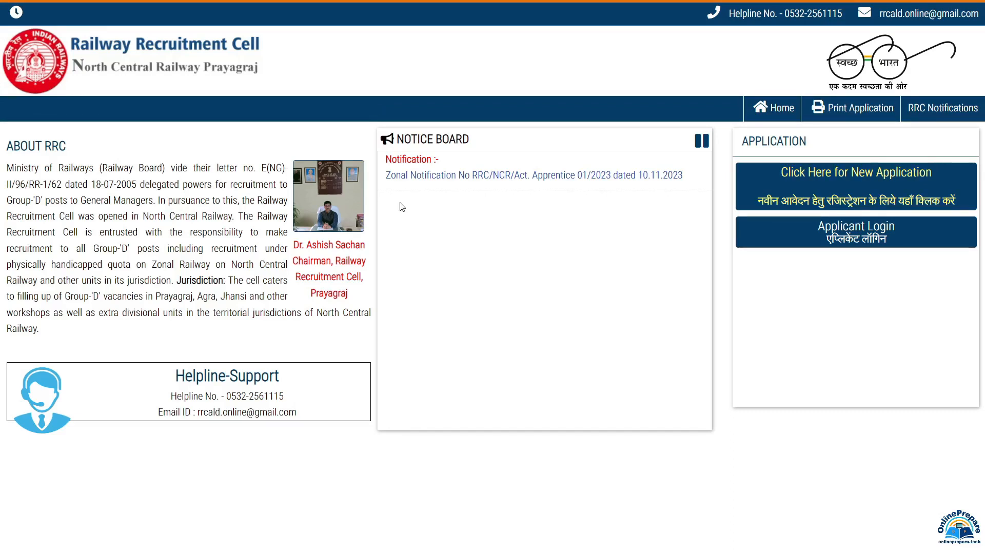
left_click(461, 179)
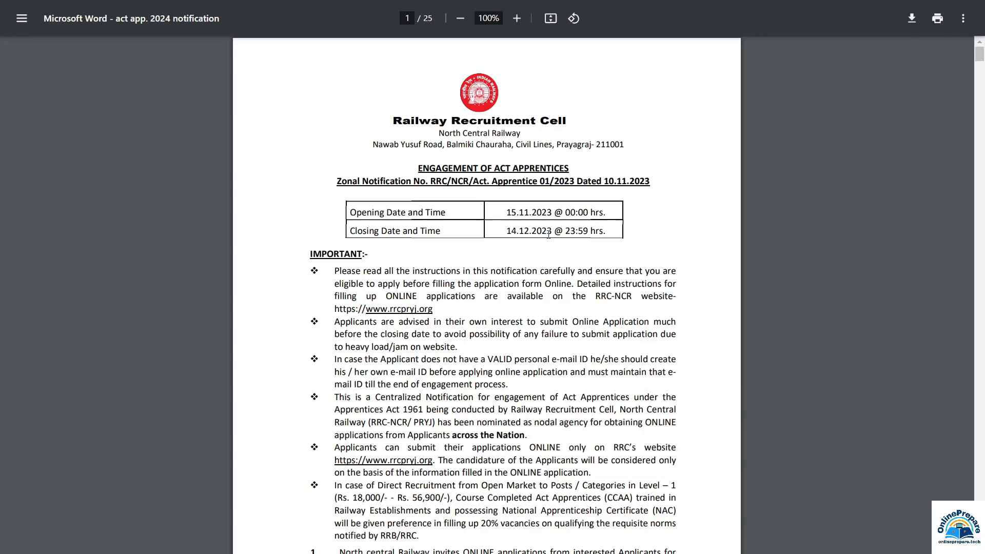
Scroll the notification PDF down to page 3's Essential Qualifications and trades table.
scroll(518, 380, "down", 3)
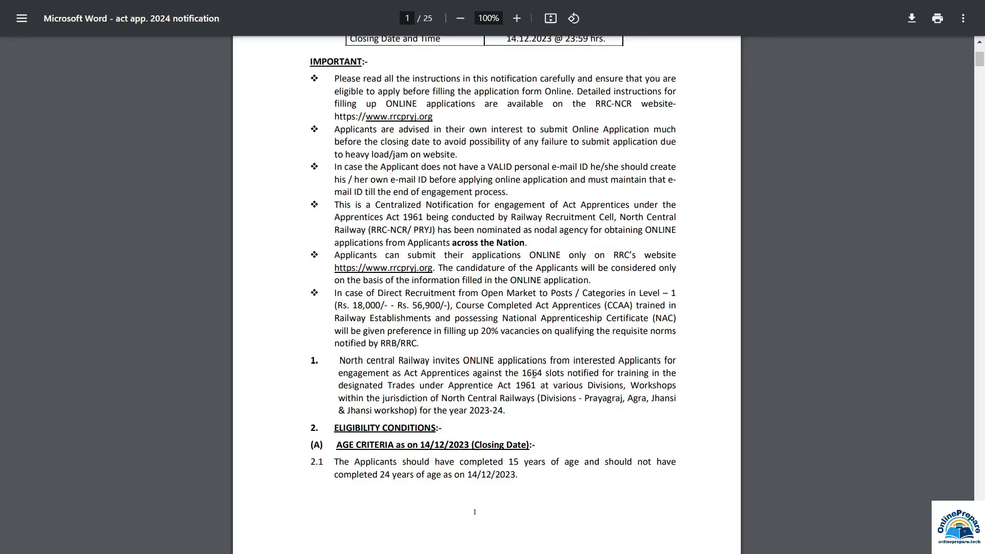
scroll(547, 373, "down", 3)
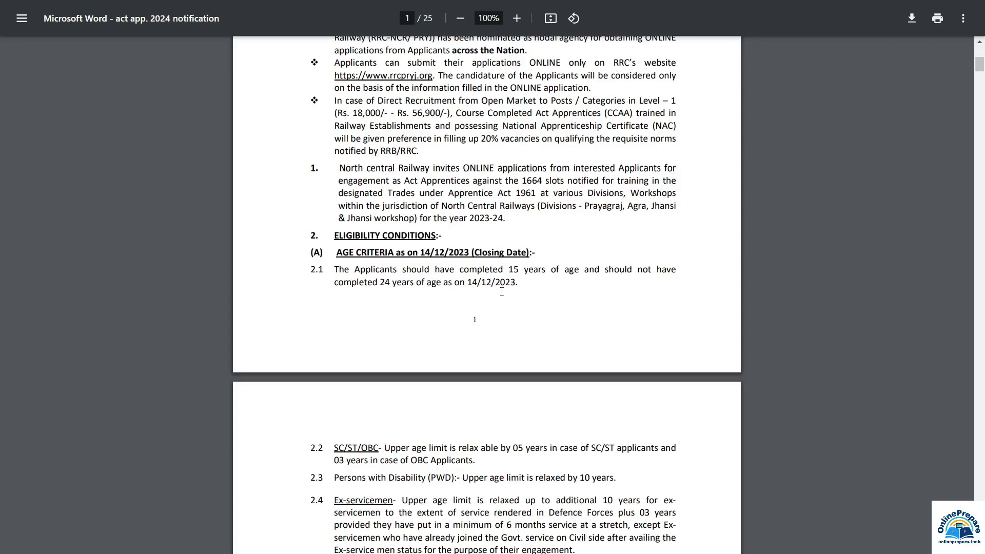
scroll(504, 291, "down", 5)
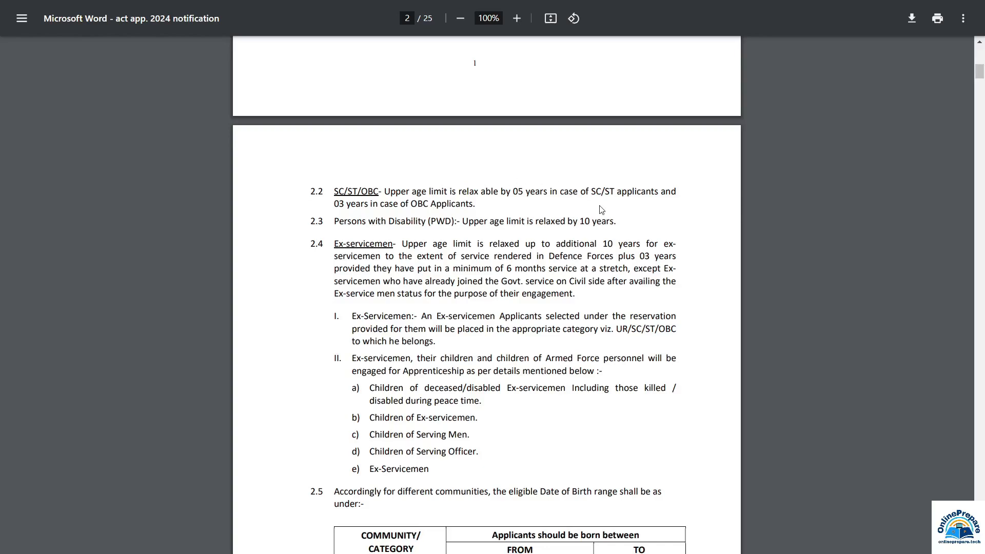
scroll(601, 209, "down", 8)
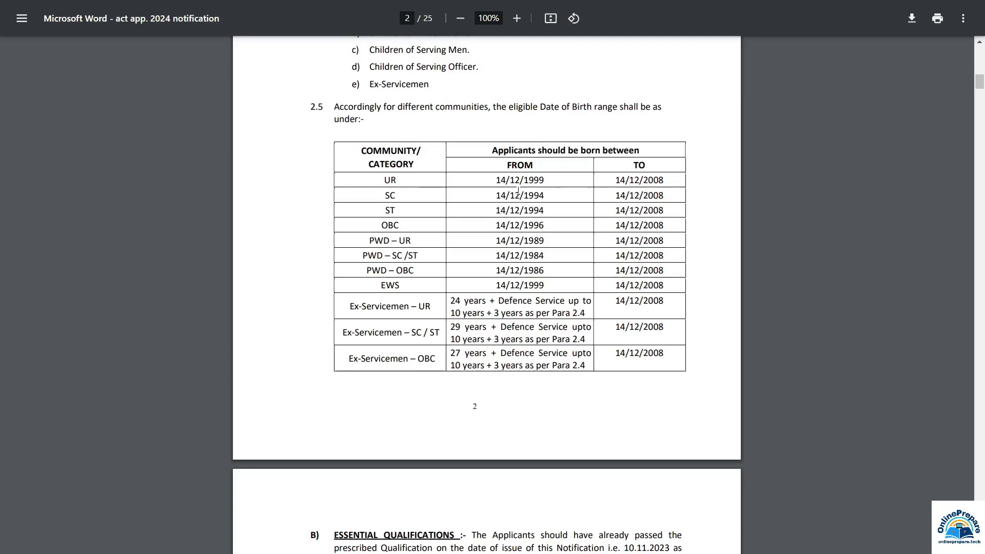
scroll(408, 134, "down", 9)
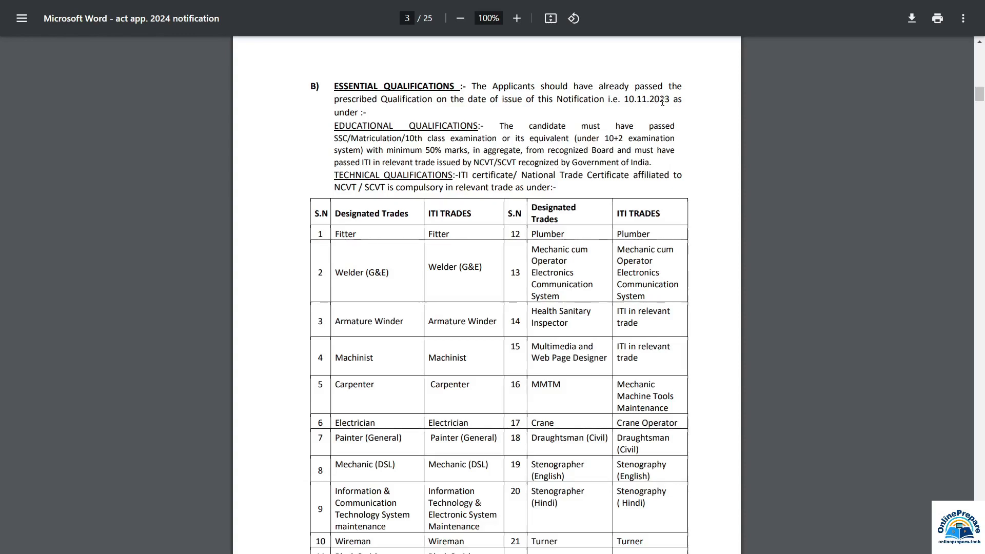
Scroll through the Annexure 'A' division-wise slot tables on pages 14–16, totalling 296 posts.
scroll(389, 164, "down", 1)
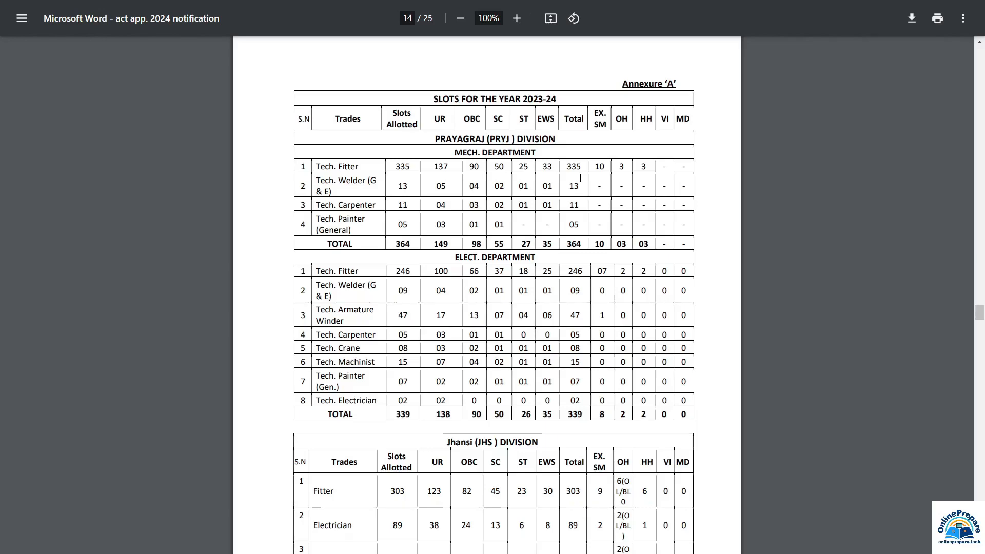
scroll(557, 186, "down", 1)
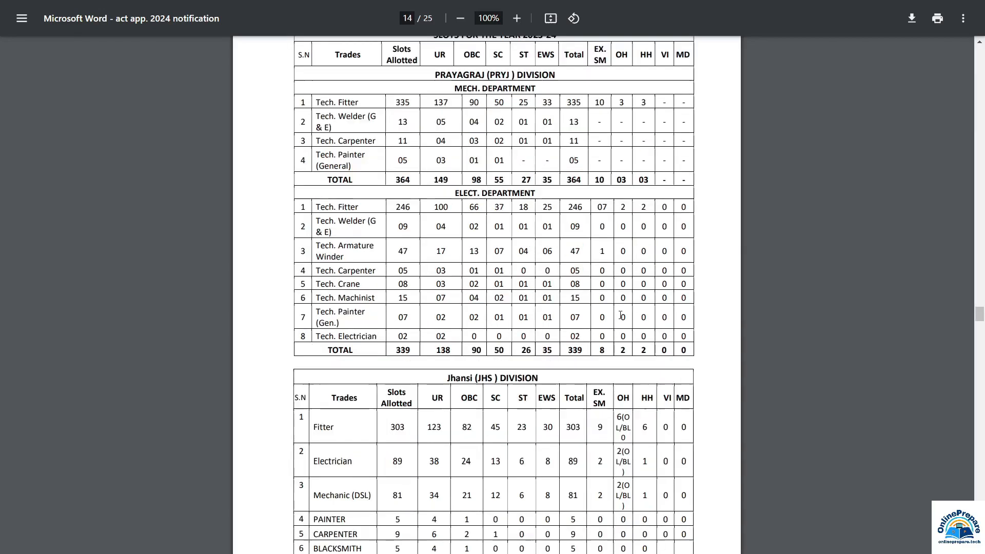
scroll(620, 316, "down", 2)
scroll(620, 315, "down", 4)
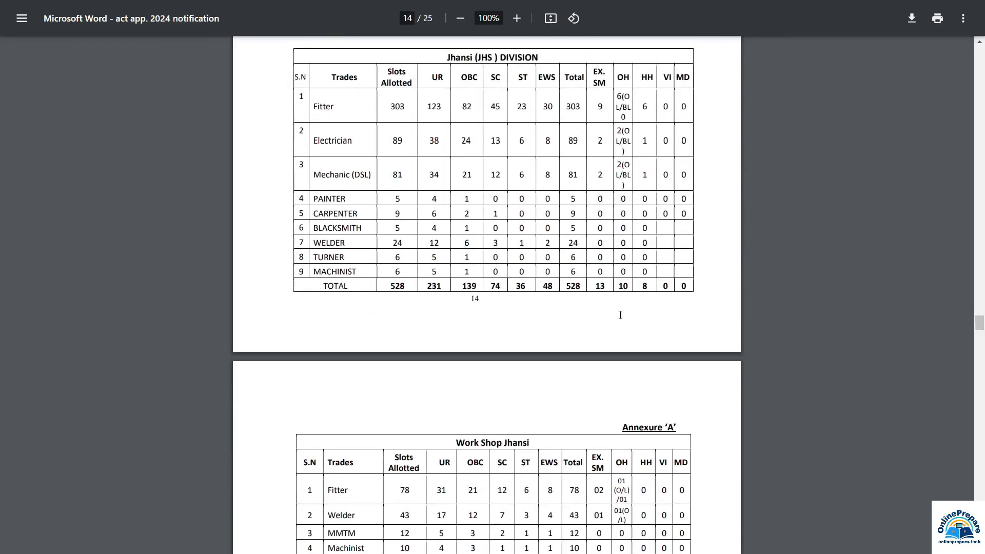
scroll(620, 314, "down", 20)
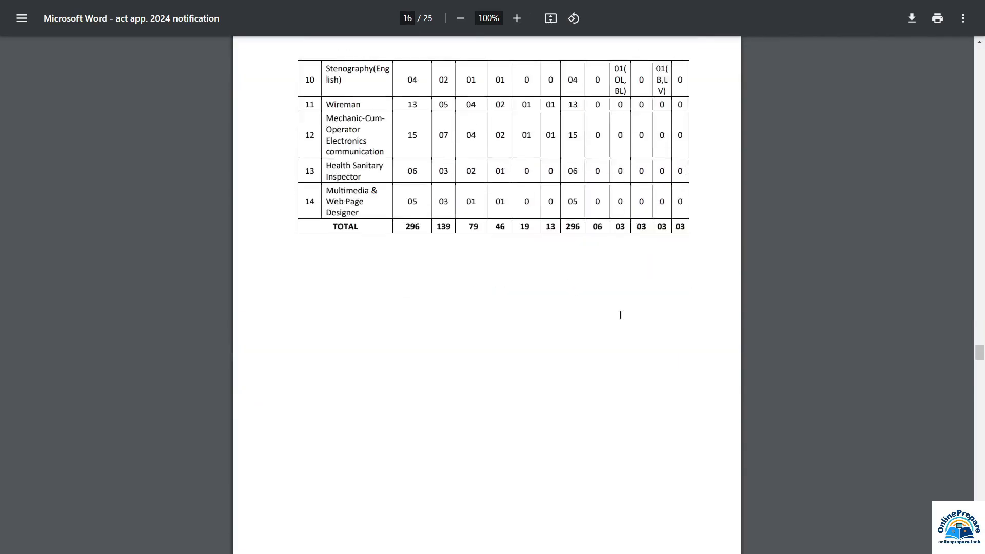
scroll(620, 315, "up", 6)
scroll(620, 315, "down", 5)
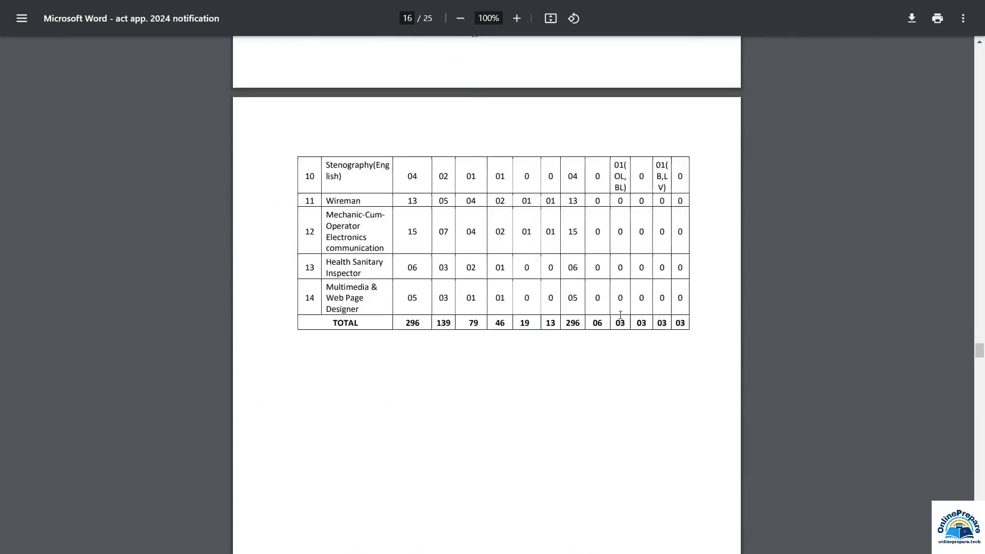
scroll(620, 314, "down", 2)
scroll(591, 265, "up", 6)
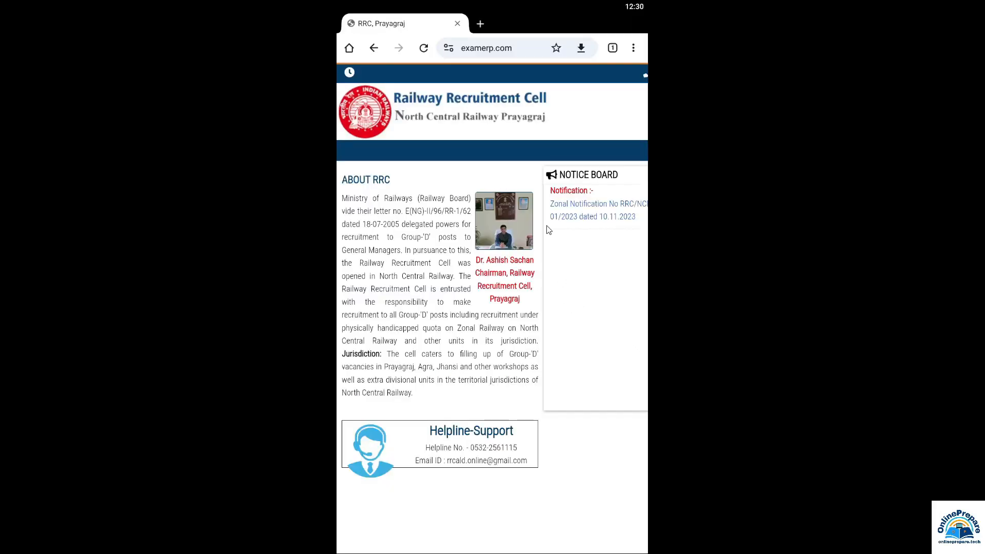
Turn on Chrome's 'Desktop site' option for the RRC Prayagraj portal.
left_click(633, 48)
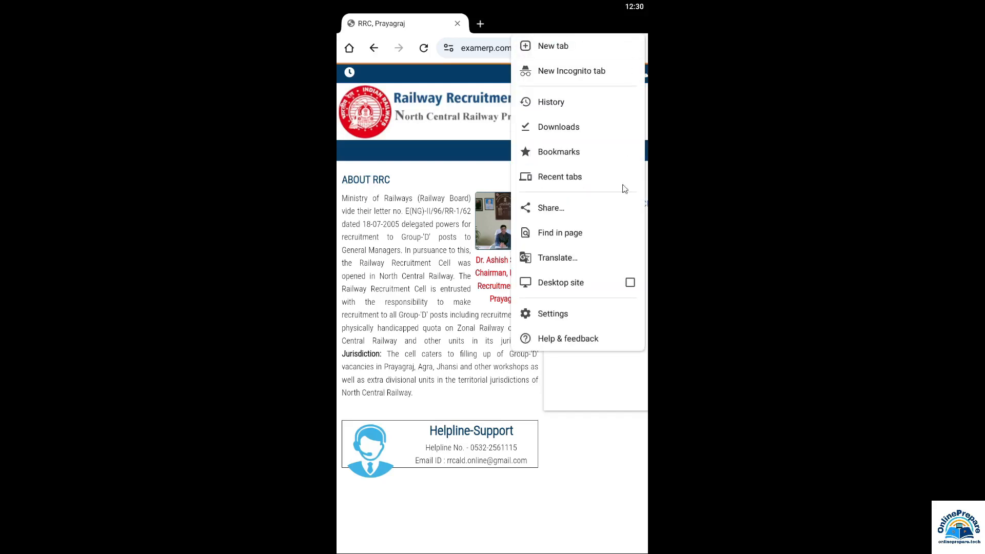
left_click(630, 283)
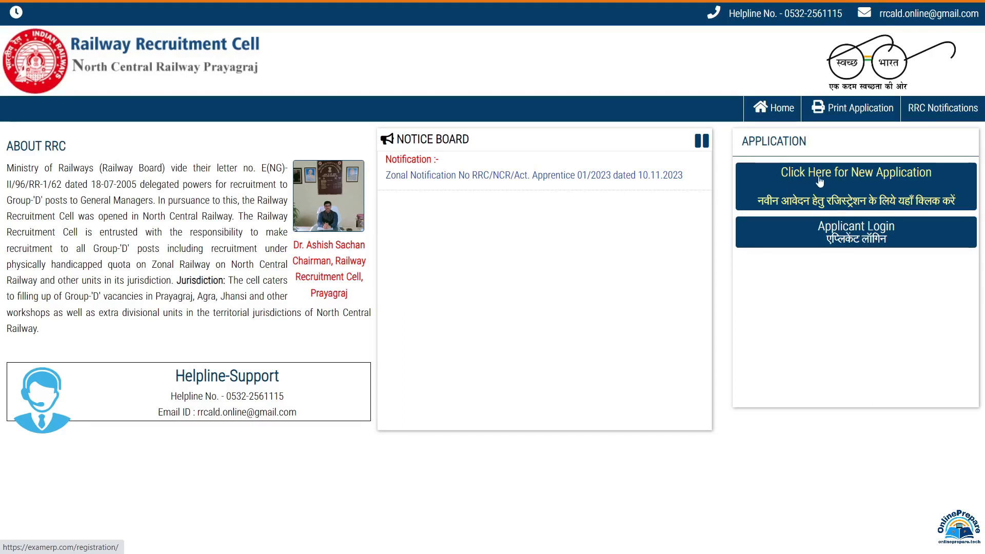
Start a new-user application, tick 'I Agree' on the instructions and proceed.
left_click(893, 180)
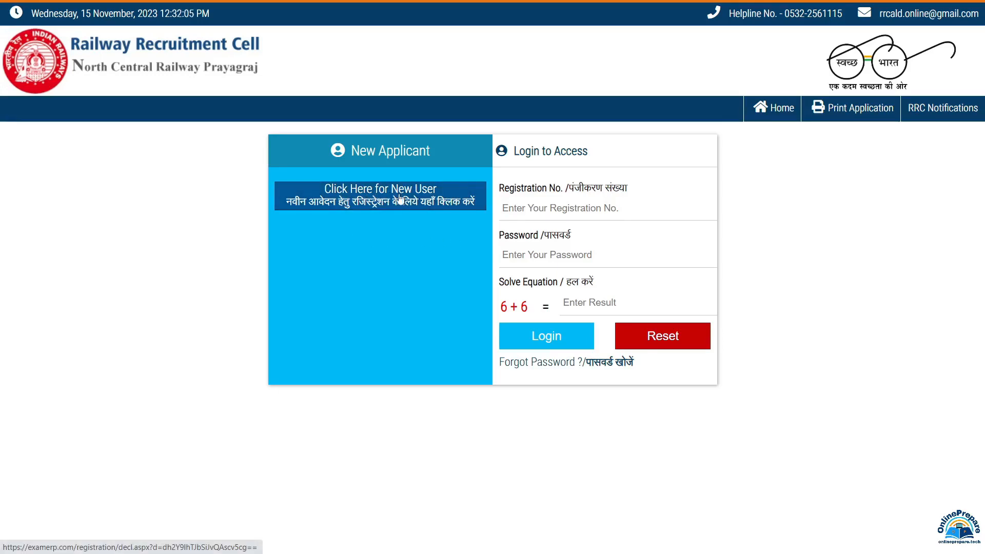
left_click(417, 201)
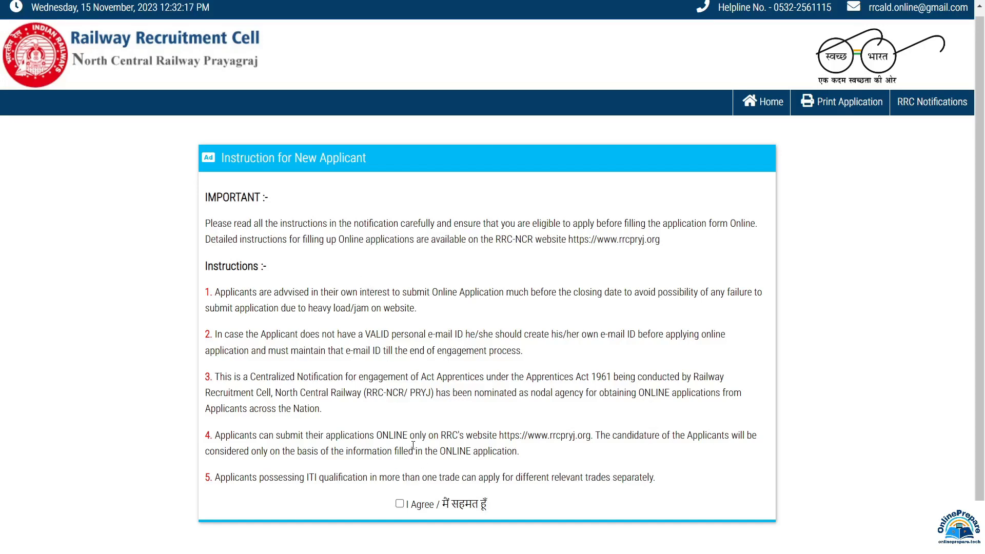
left_click(400, 504)
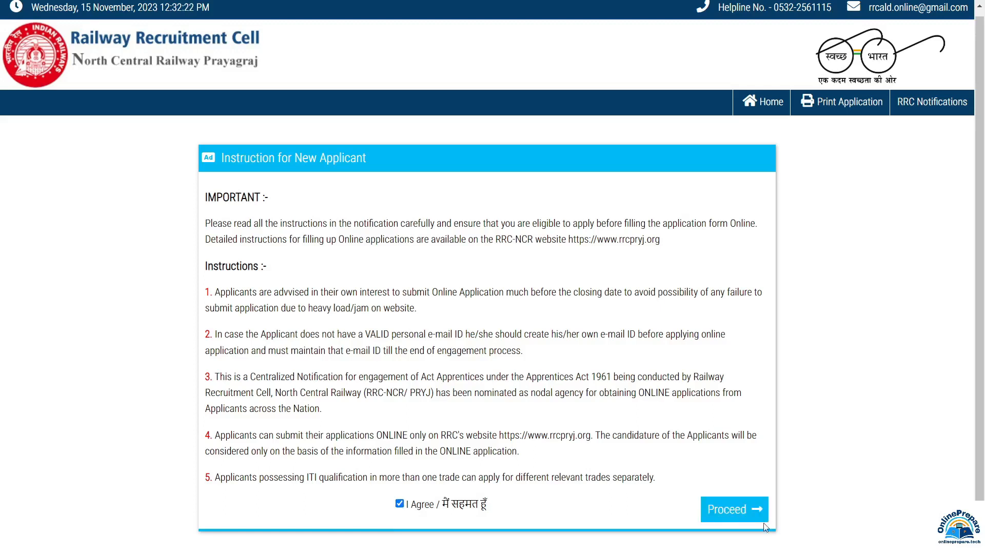
left_click(737, 510)
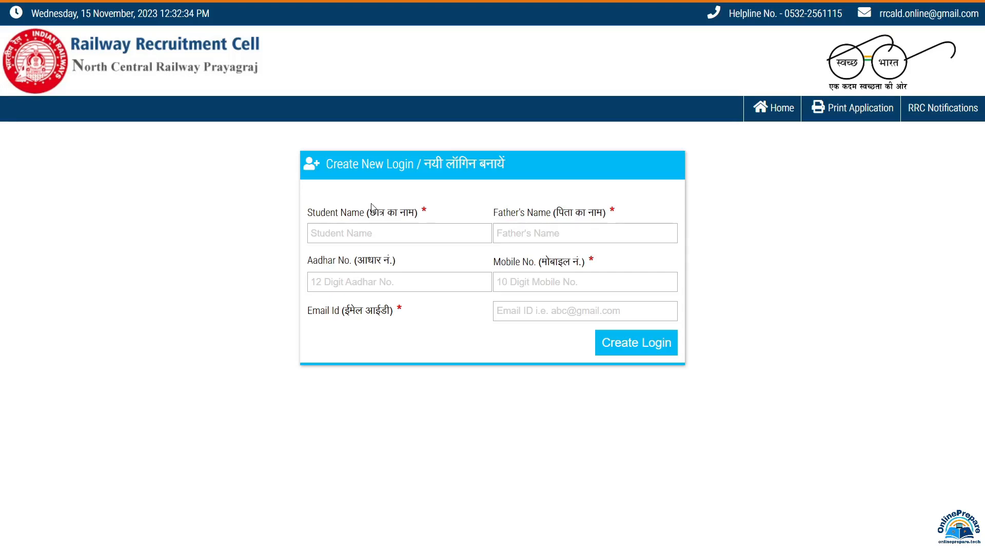
Enter the student's name, father's name, Aadhar number and mobile number in the login form.
left_click(345, 236)
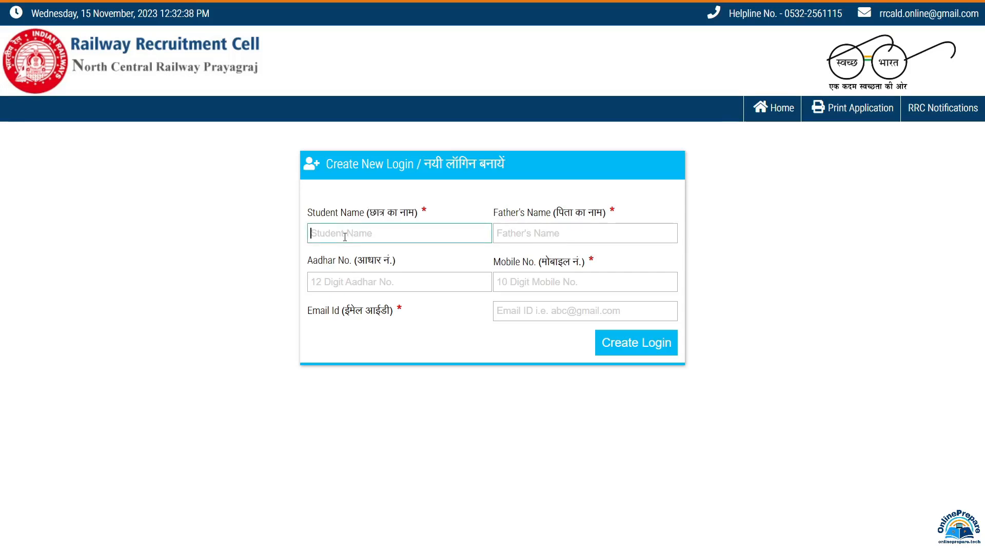
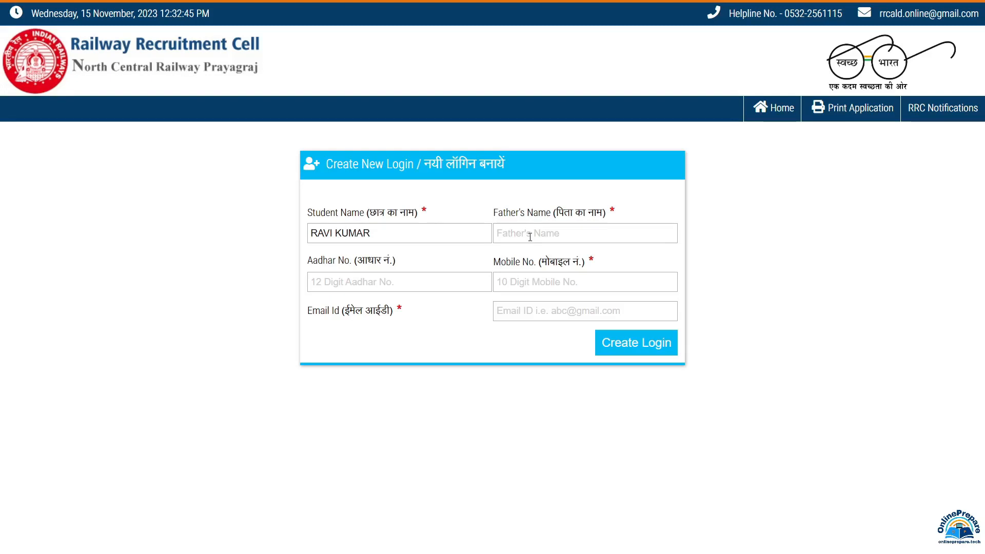
left_click(530, 237)
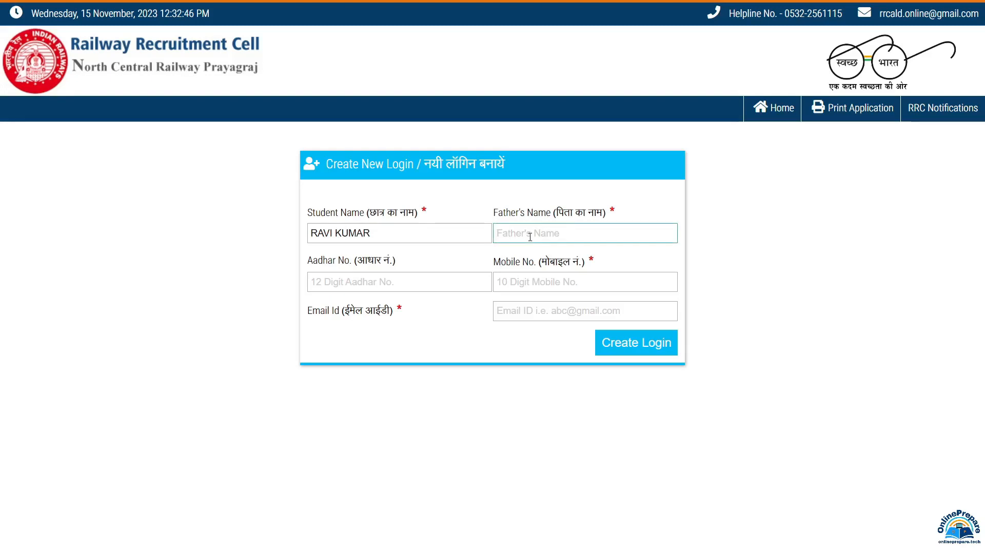
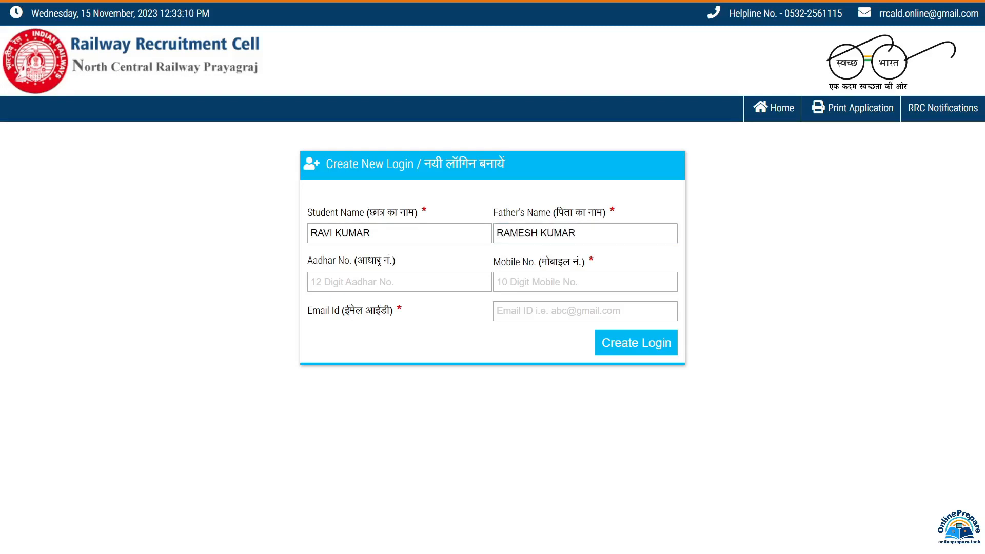
left_click(345, 284)
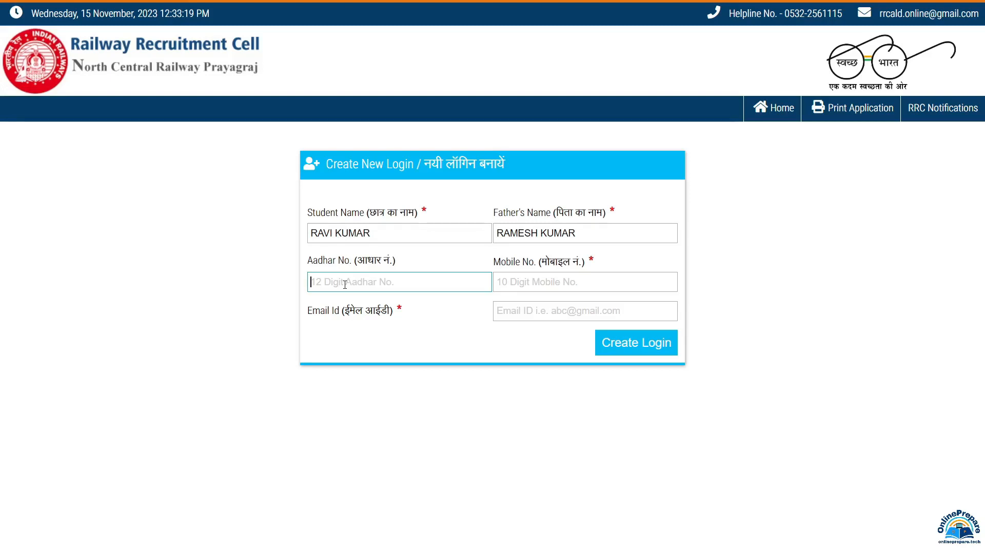
left_click(527, 284)
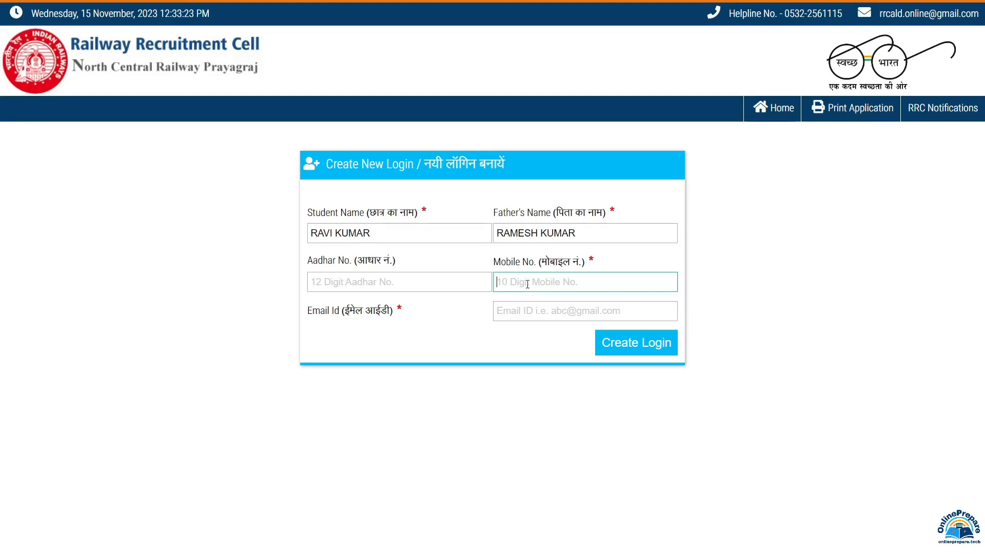
Fill in the student's e-mail address and create the login to receive a verification code.
left_click(523, 310)
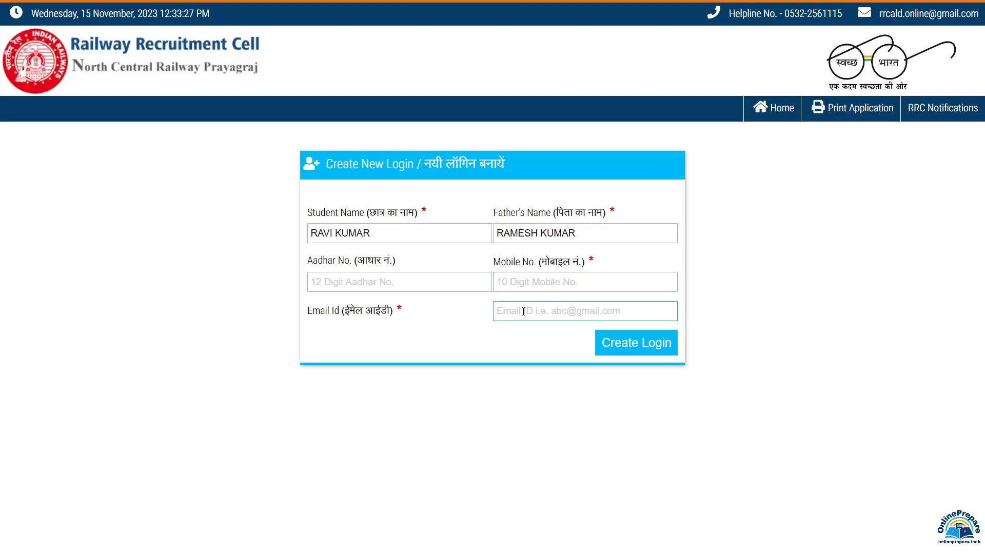
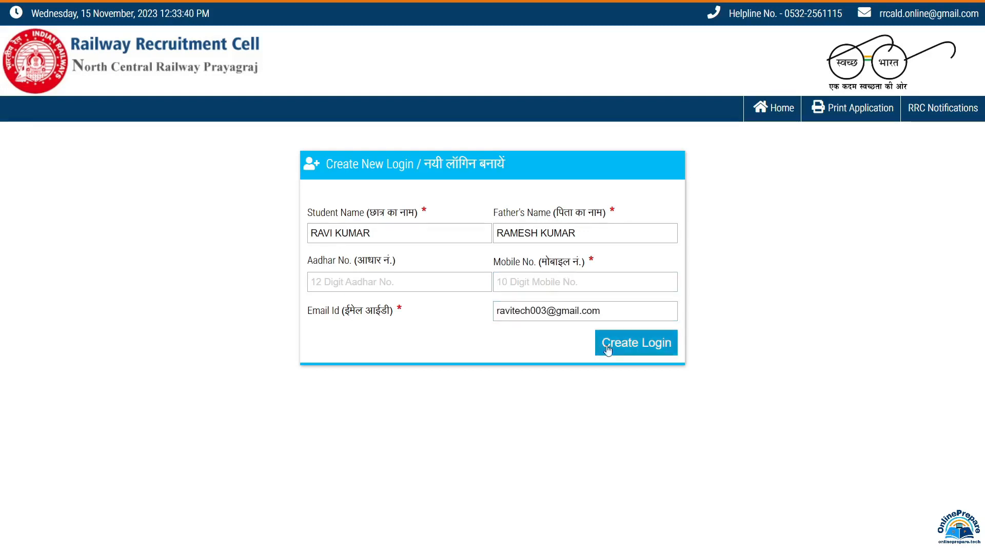
left_click(634, 347)
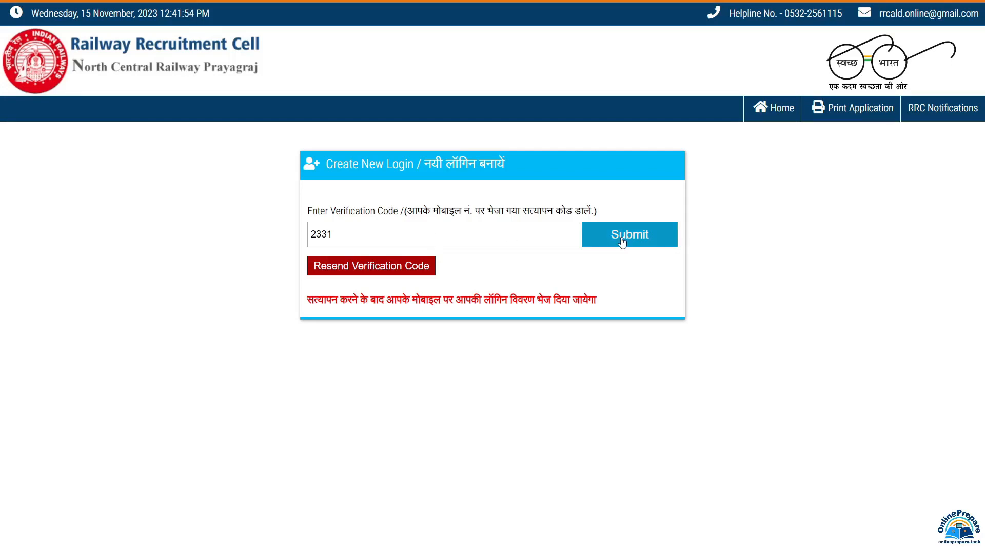
Submit the verification code, then log in with registration number, password and the sum answer.
left_click(622, 240)
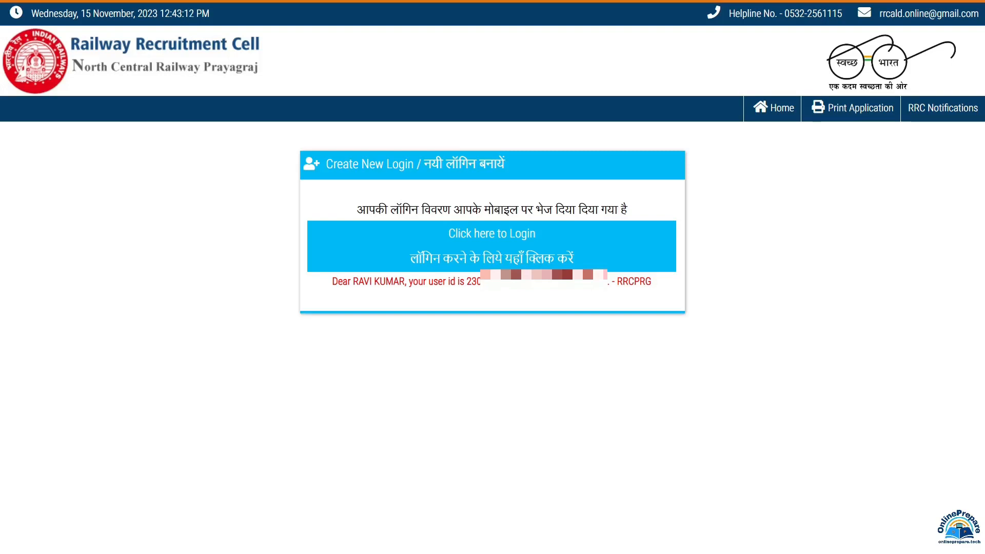
left_click(519, 245)
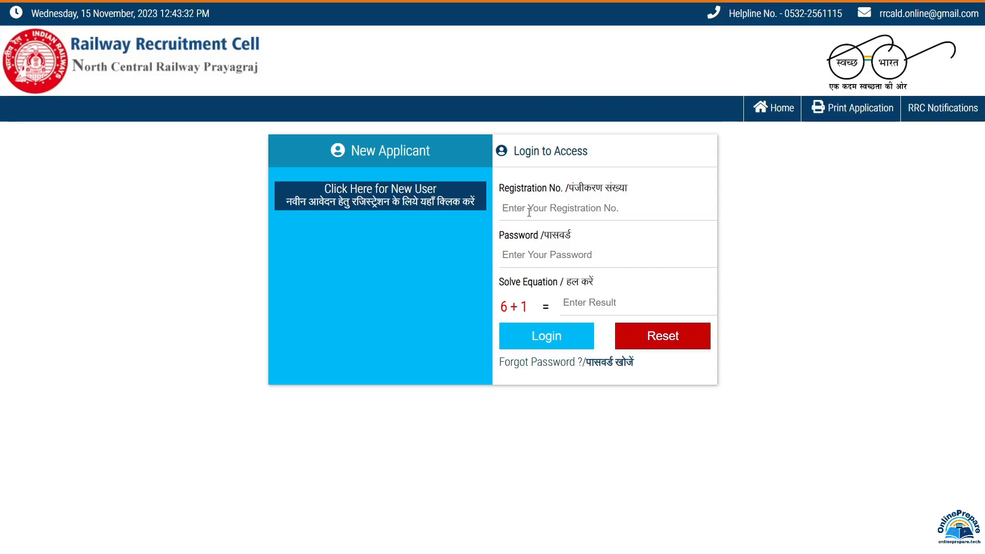
left_click(529, 212)
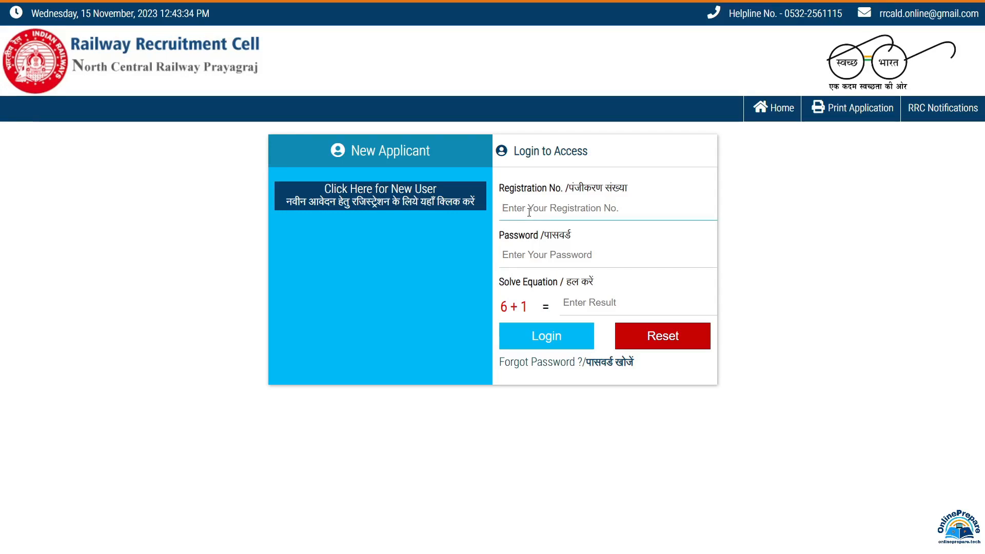
left_click(540, 263)
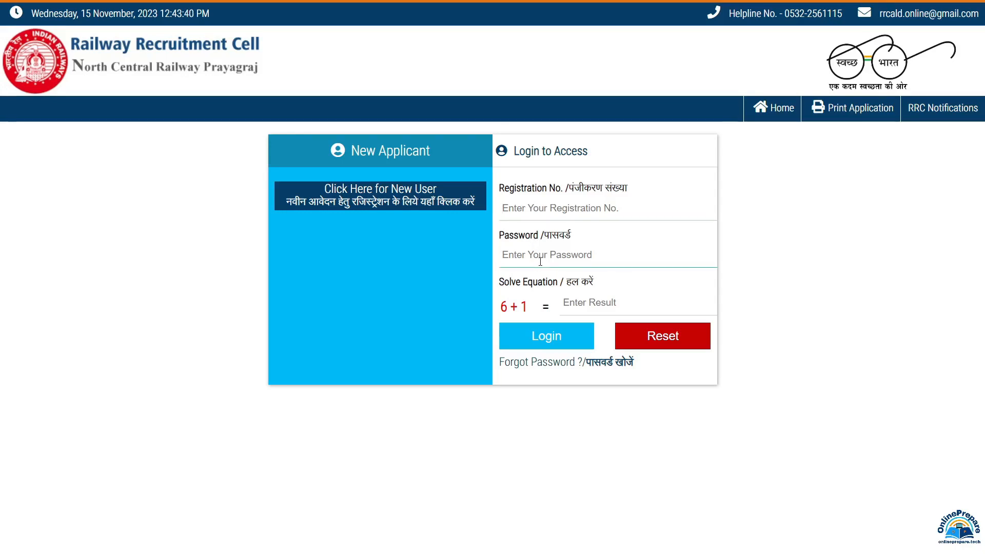
left_click(588, 305)
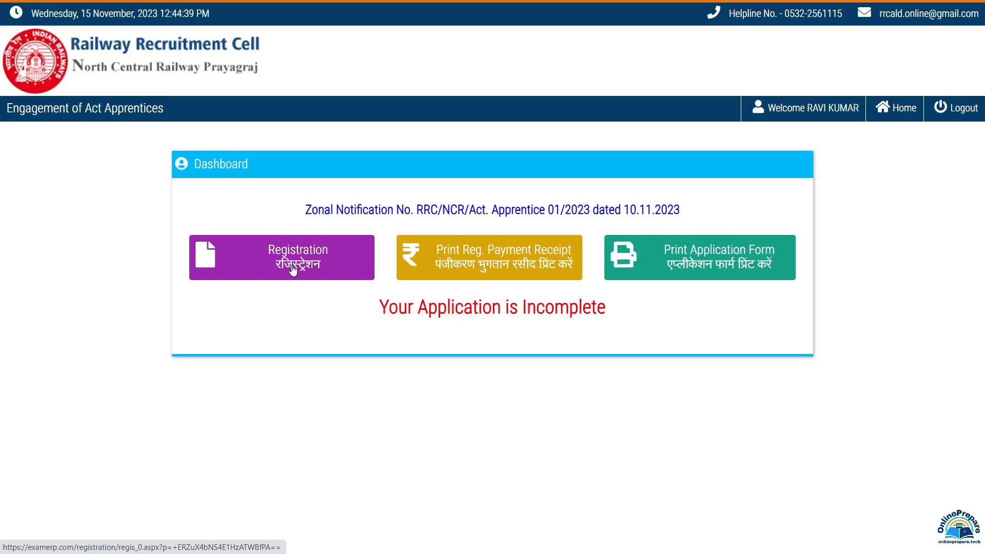
Open the application registration form and choose FITTER as the trade.
left_click(292, 269)
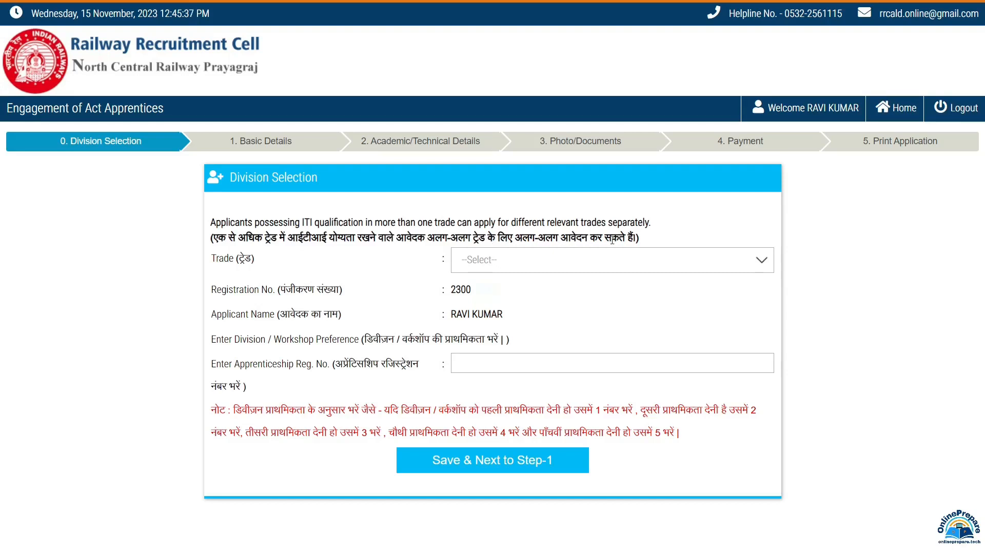
left_click(509, 263)
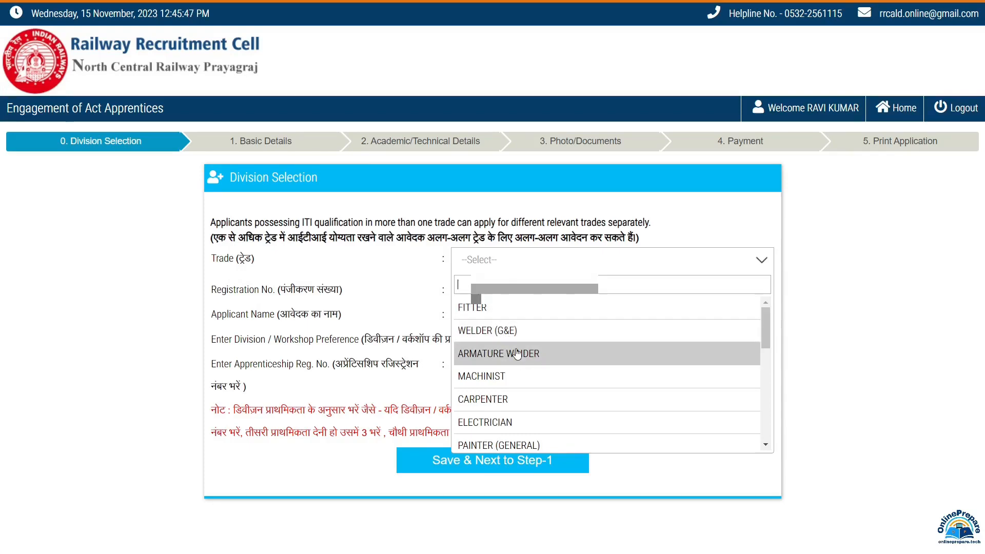
scroll(517, 353, "down", 3)
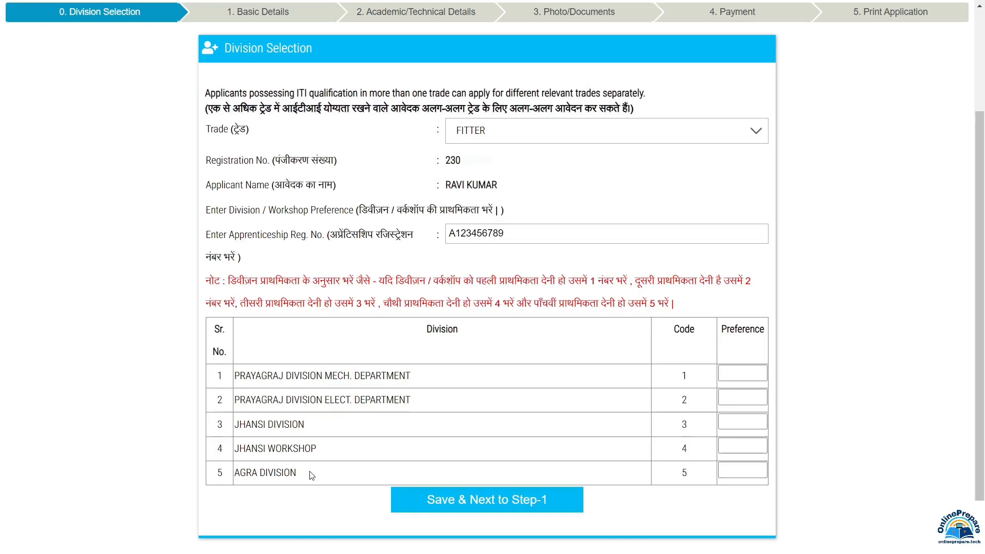
Set division preferences: Prayagraj Elect. 1, Prayagraj Mech. 2, Jhansi 3, Jhansi Workshop 4, Agra 5.
left_click(743, 472)
type("1")
left_click(730, 376)
left_click(730, 375)
type("2")
left_click(734, 398)
left_click(733, 420)
left_click(743, 449)
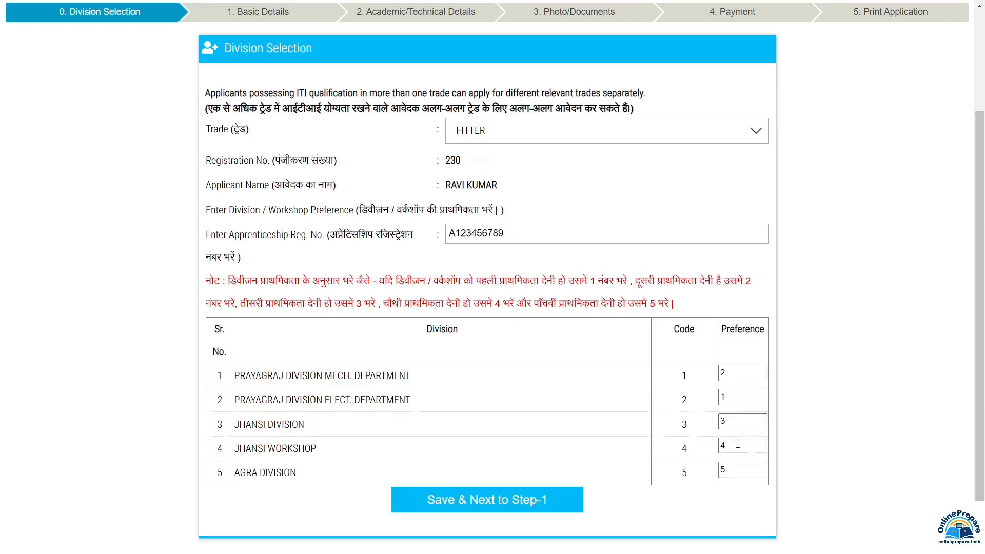
Save the division choices, enter the mother's name, and leave PAN, Aadhar and enrolment fields blank.
left_click(533, 505)
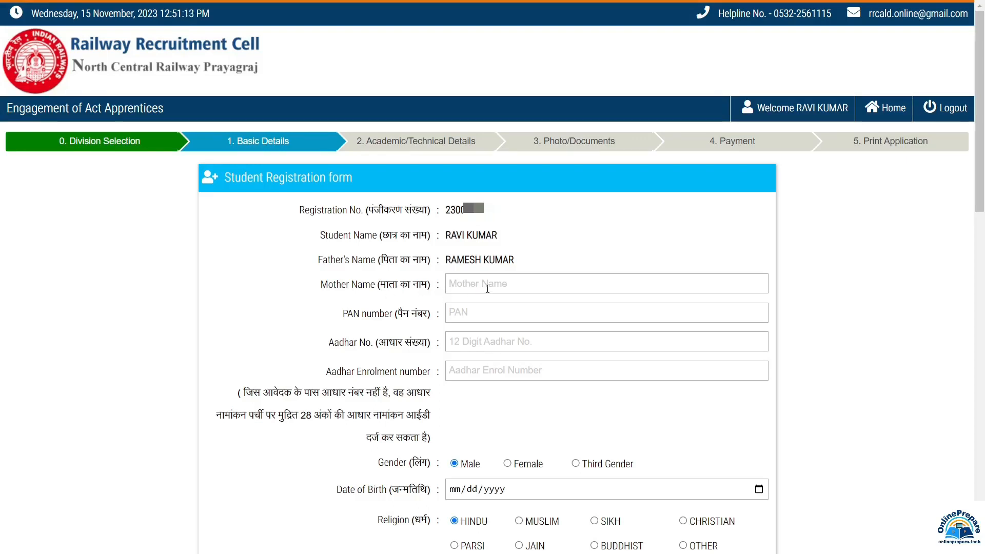
left_click(473, 316)
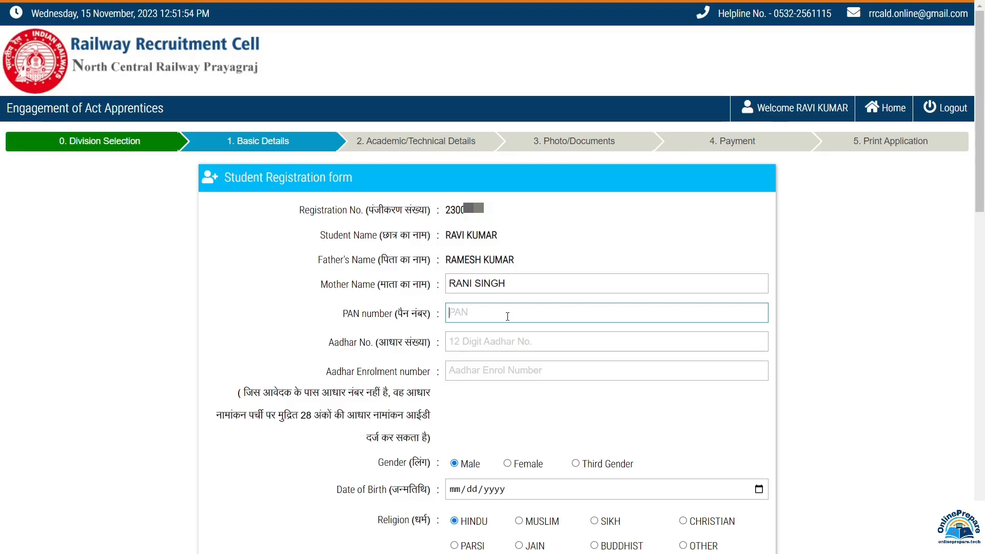
left_click(439, 344)
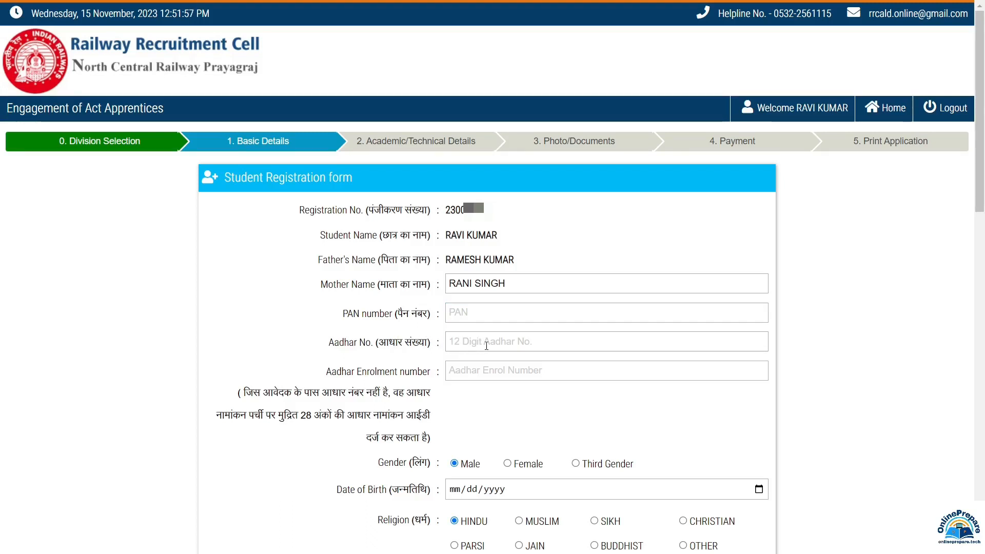
left_click(486, 345)
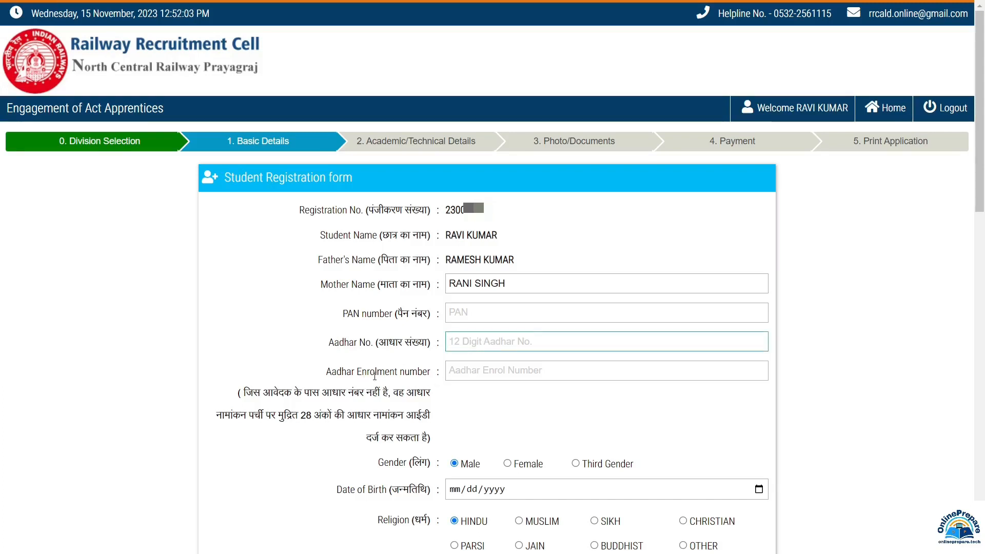
left_click(474, 371)
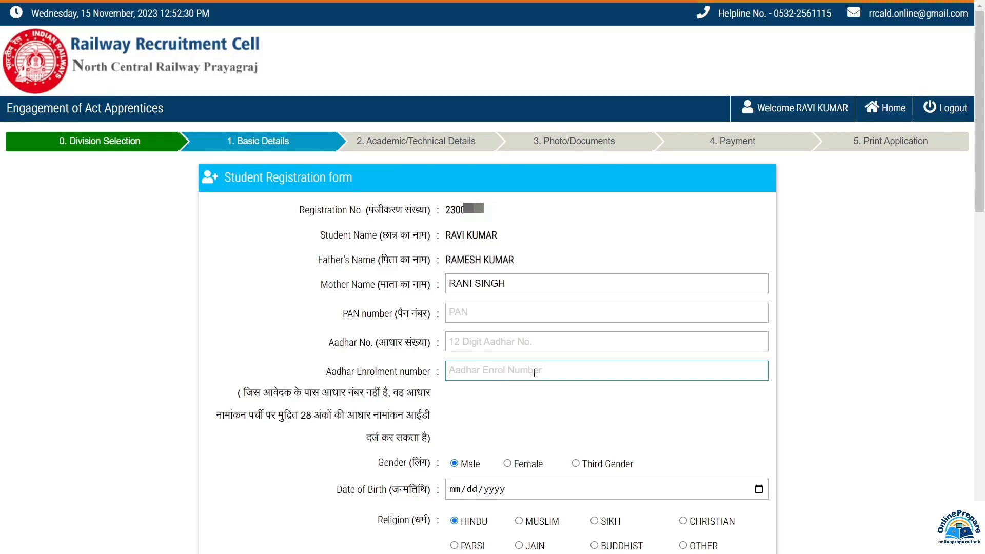
scroll(534, 373, "down", 7)
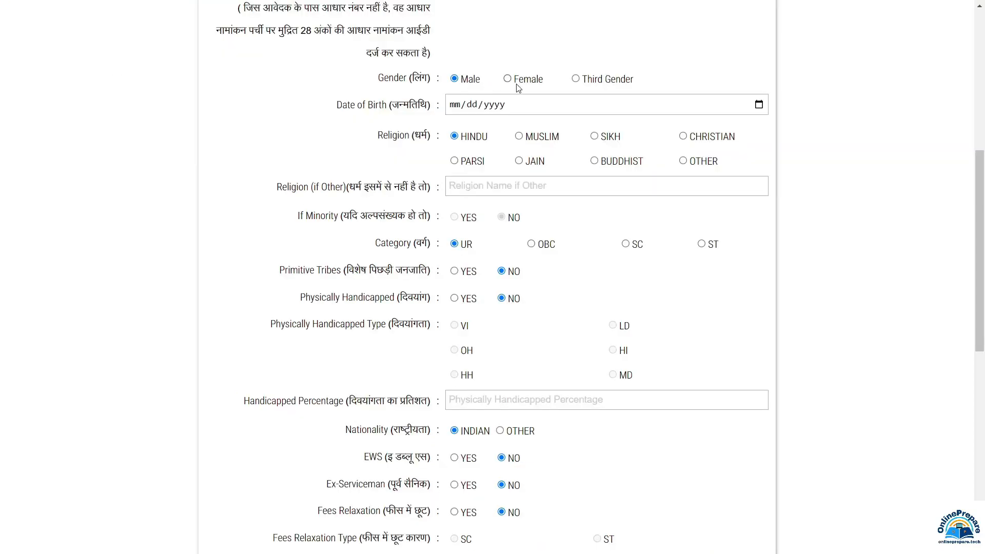
In the Date of Birth calendar, jump to January 2001 and pick day 1.
left_click(528, 111)
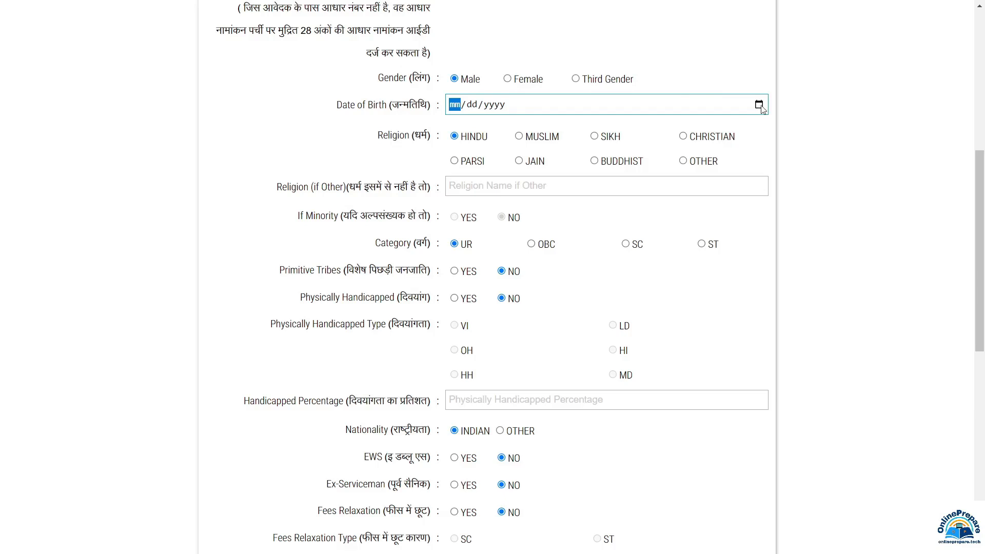
left_click(759, 106)
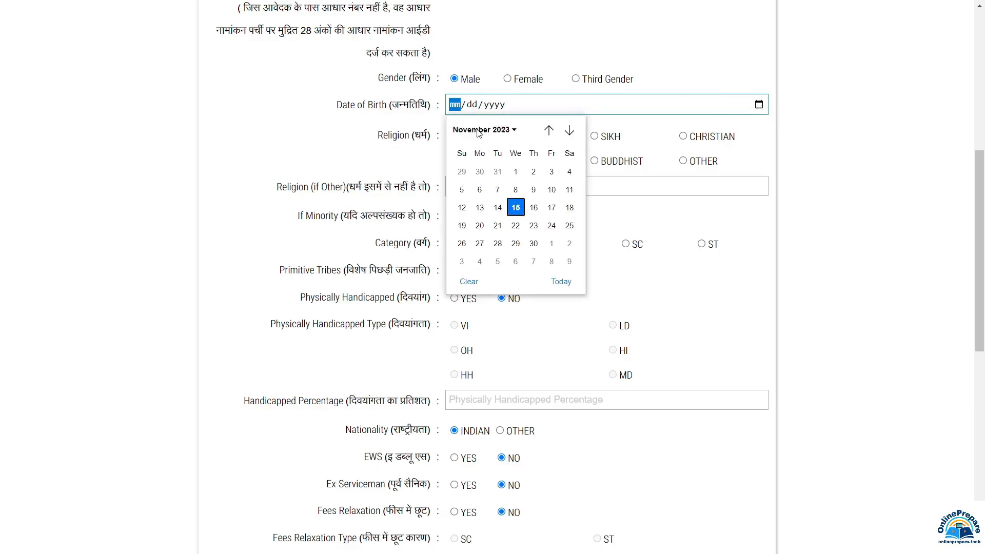
left_click(503, 132)
scroll(485, 248, "up", 10)
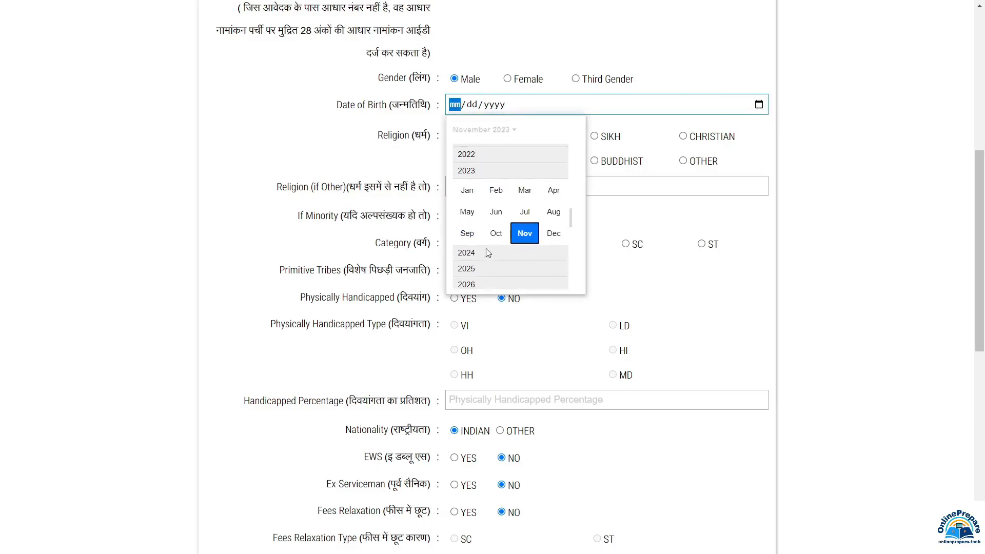
left_click(468, 173)
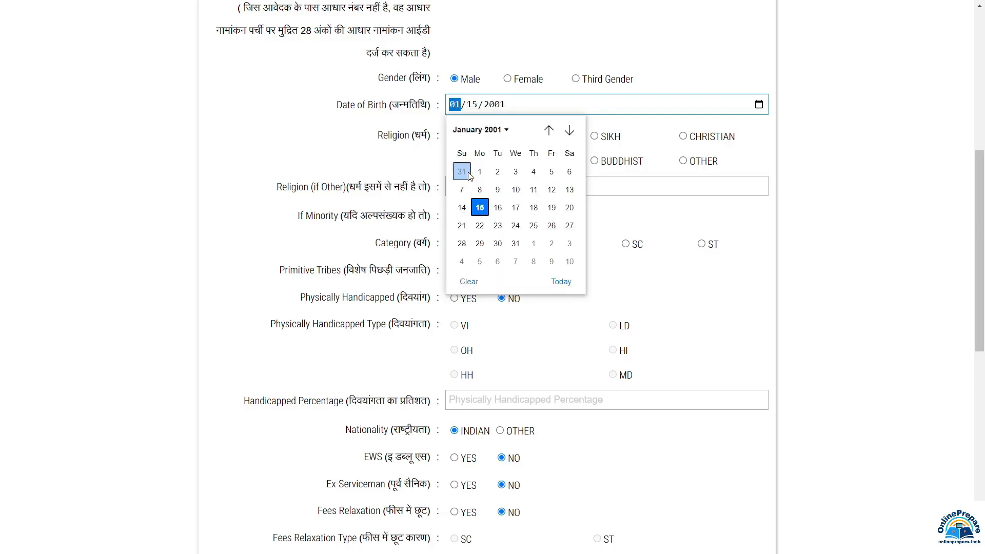
left_click(478, 172)
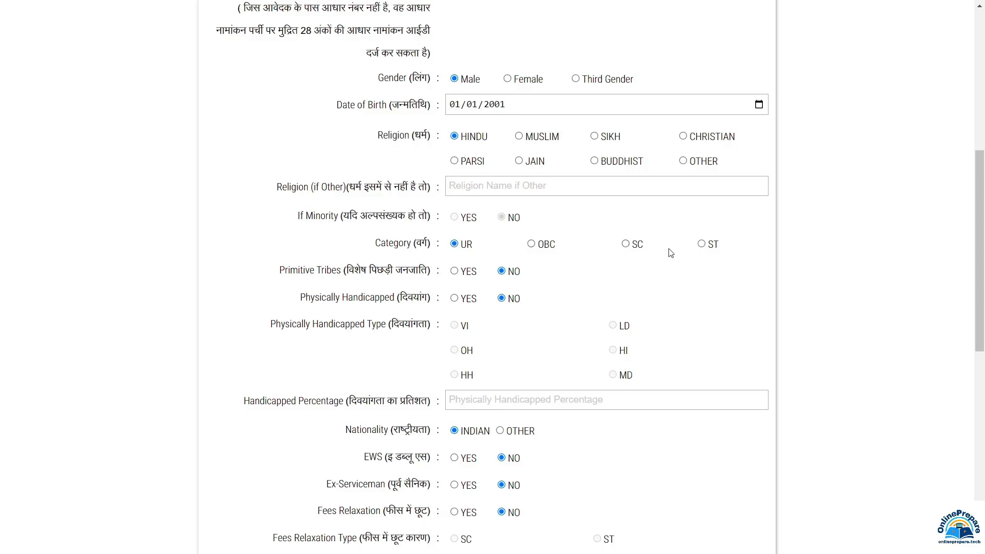
Set the category to OBC, and leave Physically Handicapped at NO after briefly trying YES.
left_click(532, 244)
scroll(531, 244, "down", 3)
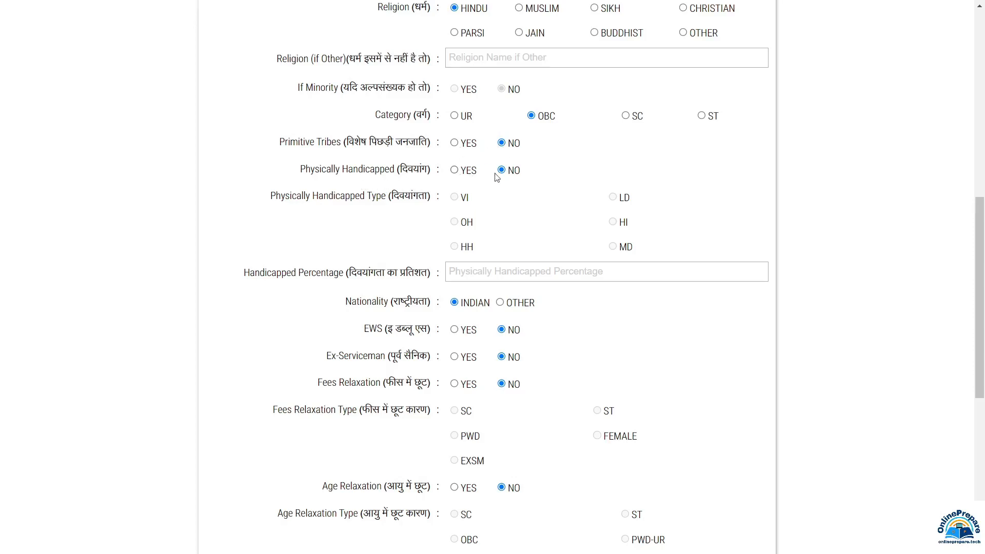
left_click(454, 170)
left_click(516, 275)
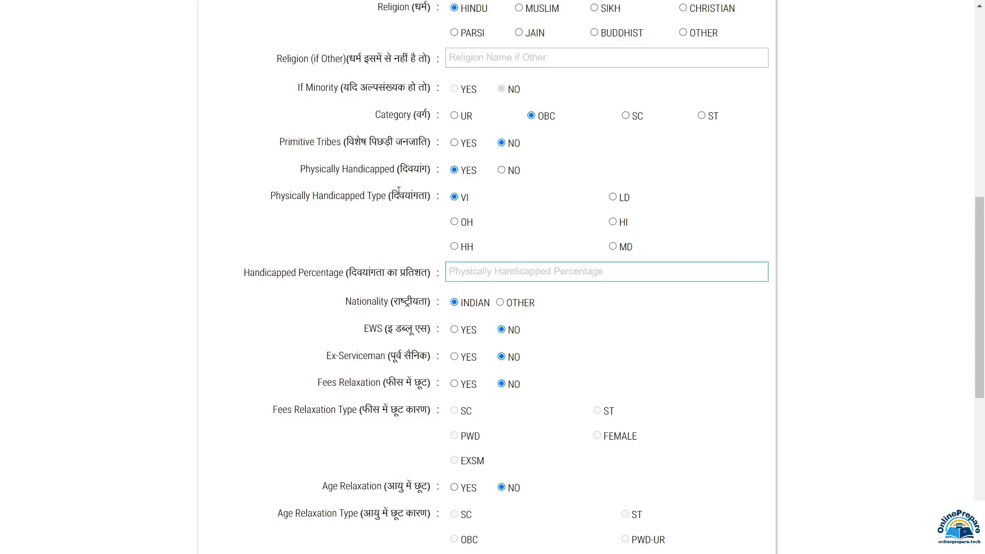
left_click(501, 170)
Turn Fees Relaxation on with YES.
scroll(442, 121, "down", 4)
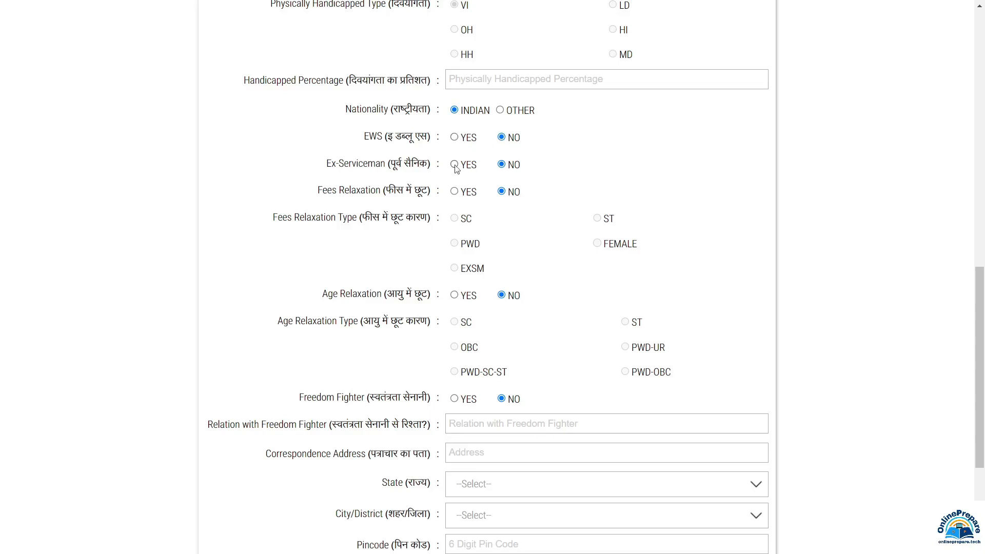
scroll(457, 165, "down", 1)
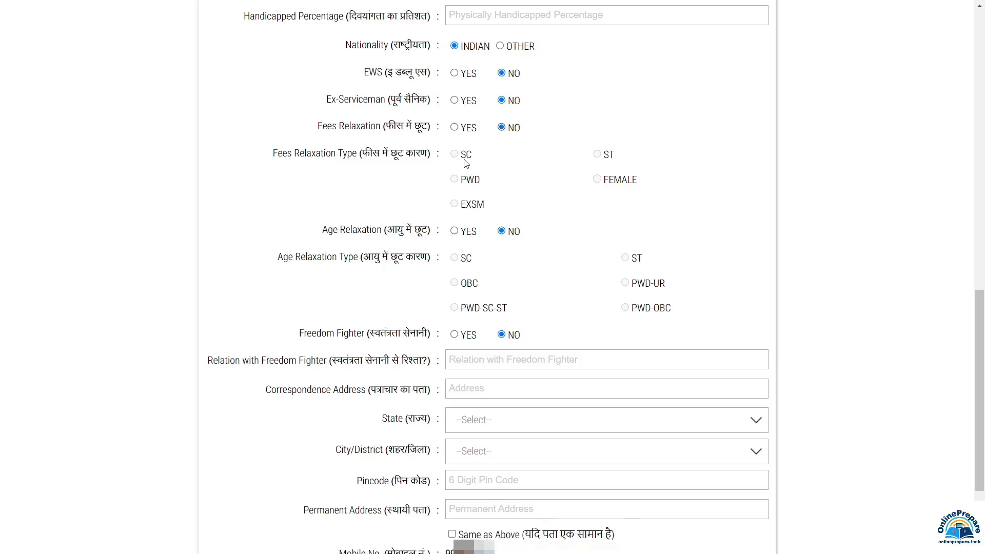
left_click(455, 128)
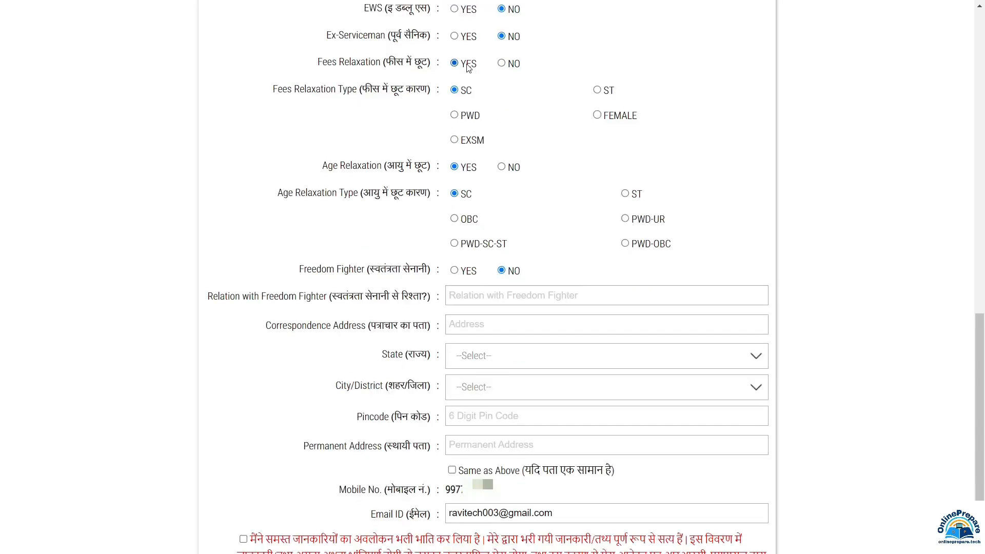
Set both Fees Relaxation and Age Relaxation to NO.
left_click(502, 64)
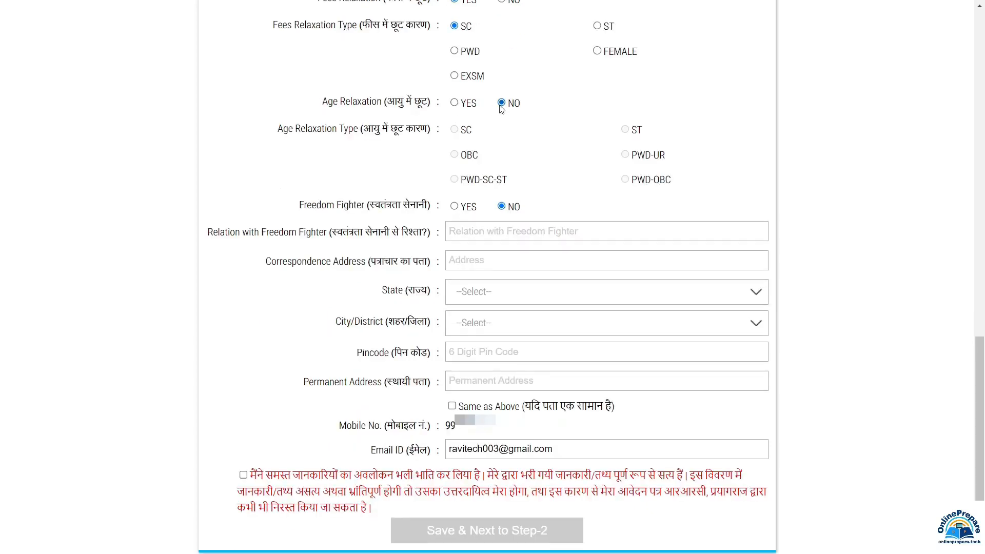
left_click(454, 102)
scroll(528, 180, "up", 1)
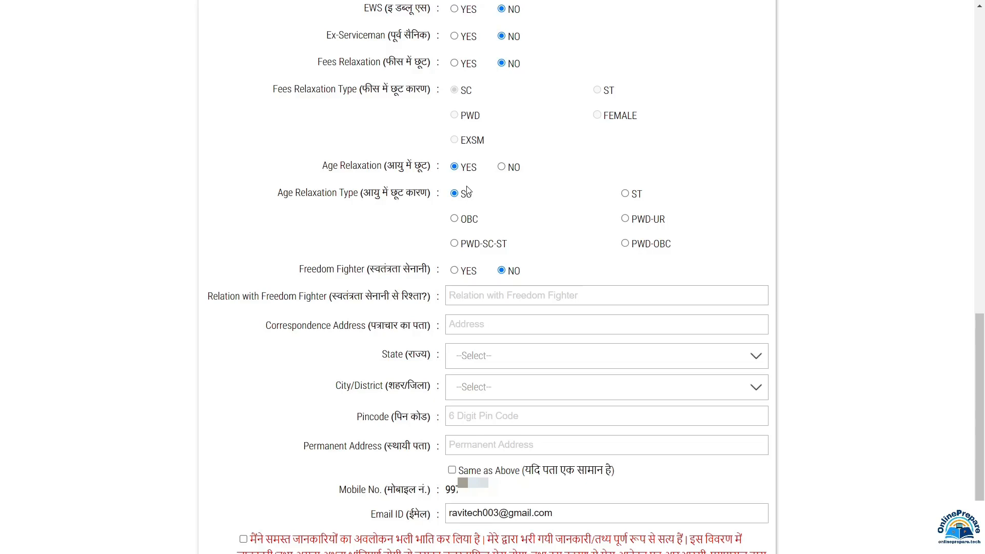
left_click(501, 167)
Mark Freedom Fighter YES, then set it back to NO.
scroll(364, 201, "down", 2)
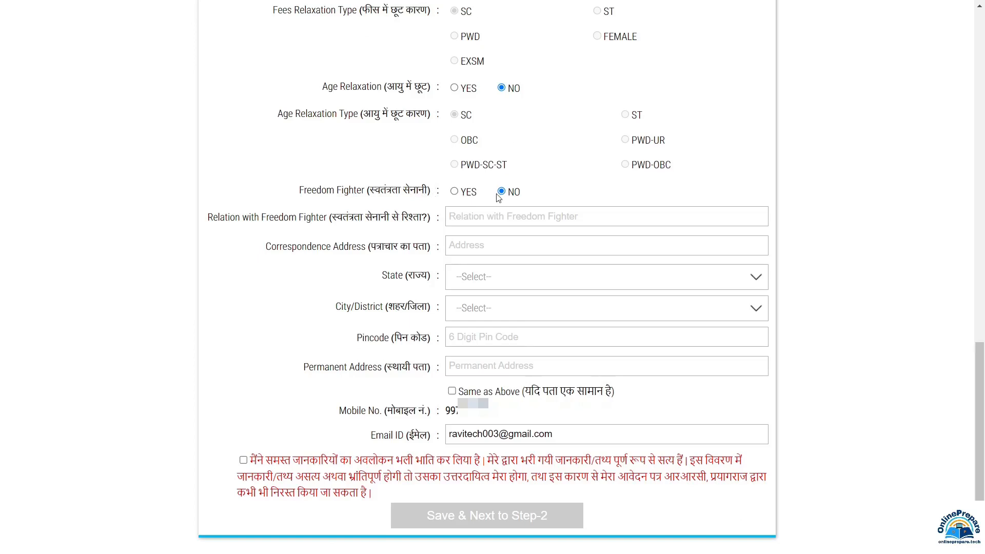
left_click(455, 193)
left_click(519, 220)
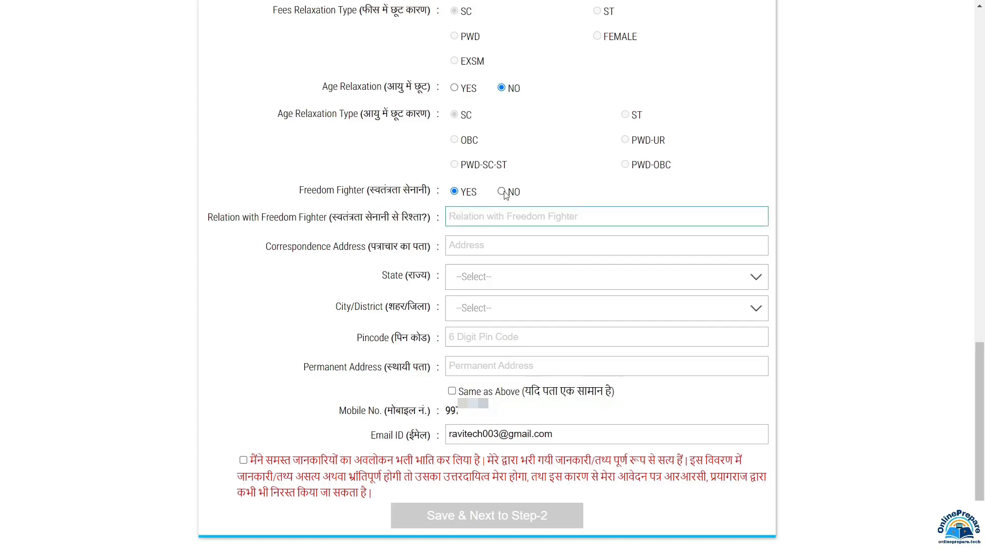
left_click(502, 192)
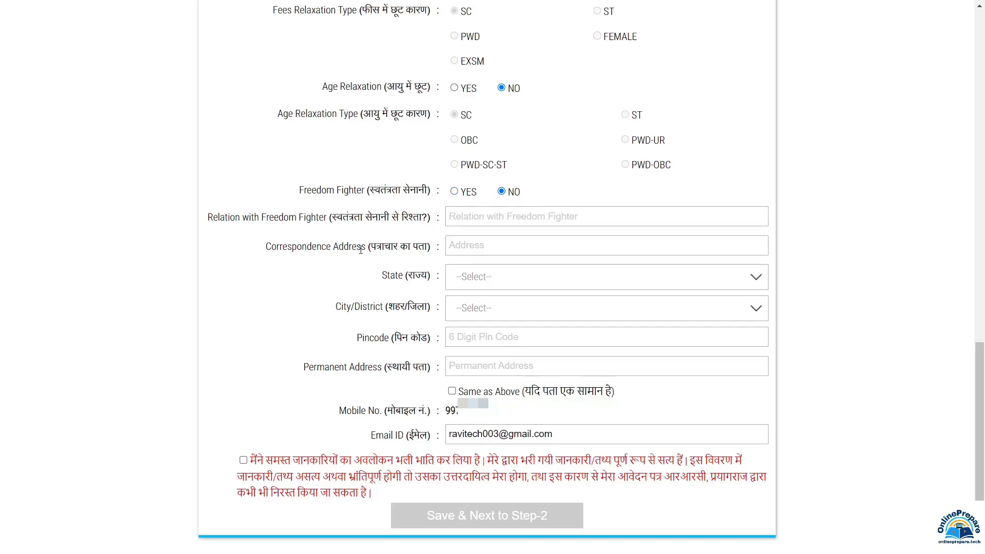
Enter correspondence address '100RES', state MADHYA PRADESH, city BHOPAL, pincode 462001.
left_click(472, 245)
type("100RES")
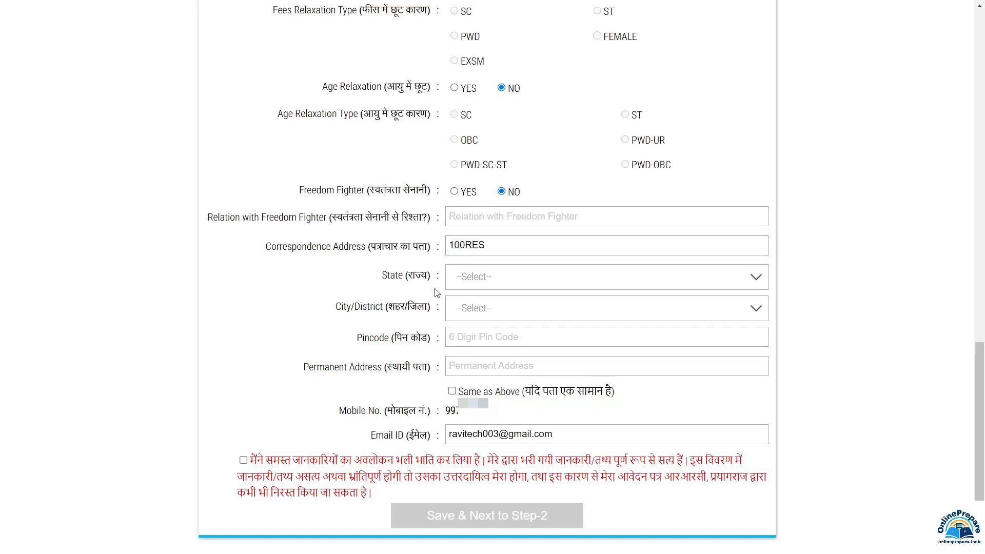
left_click(481, 283)
left_click(454, 320)
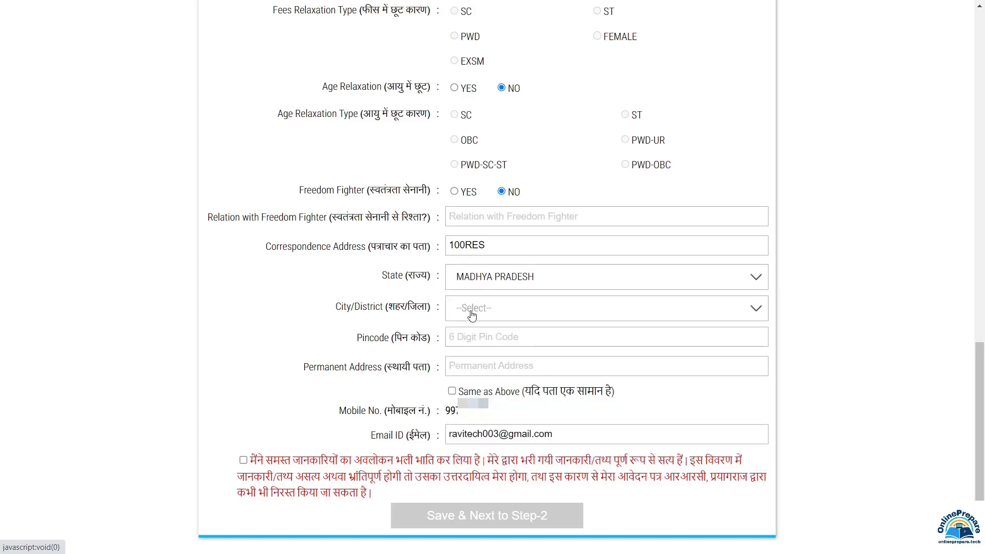
left_click(471, 315)
left_click(473, 342)
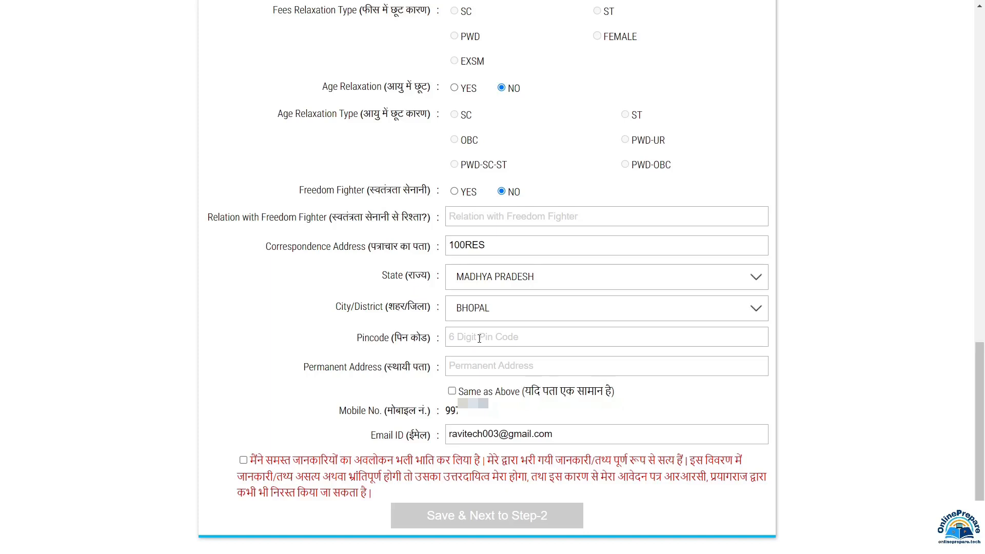
left_click(479, 339)
type("462001")
Copy it as the permanent address, accept the declaration, and save to Step-2.
left_click(485, 368)
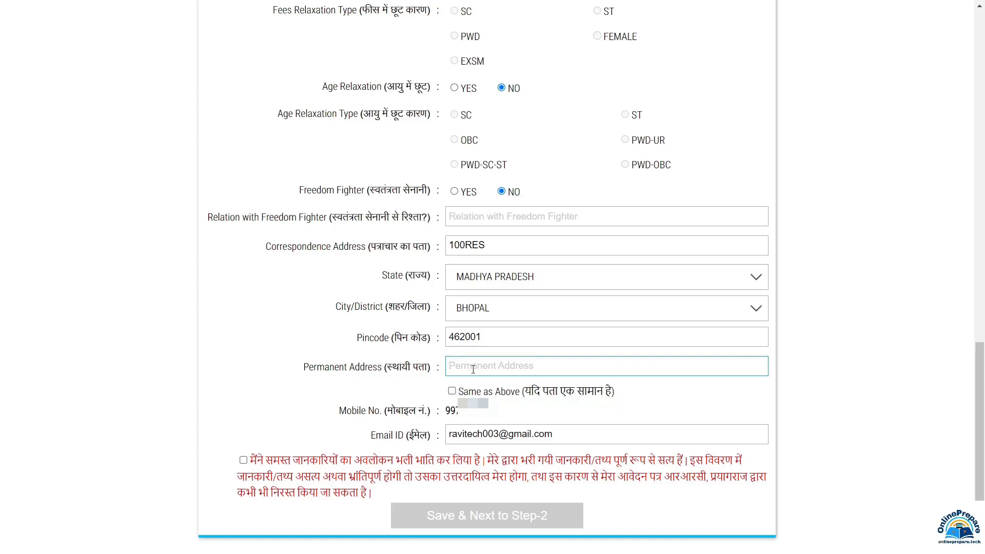
left_click(451, 391)
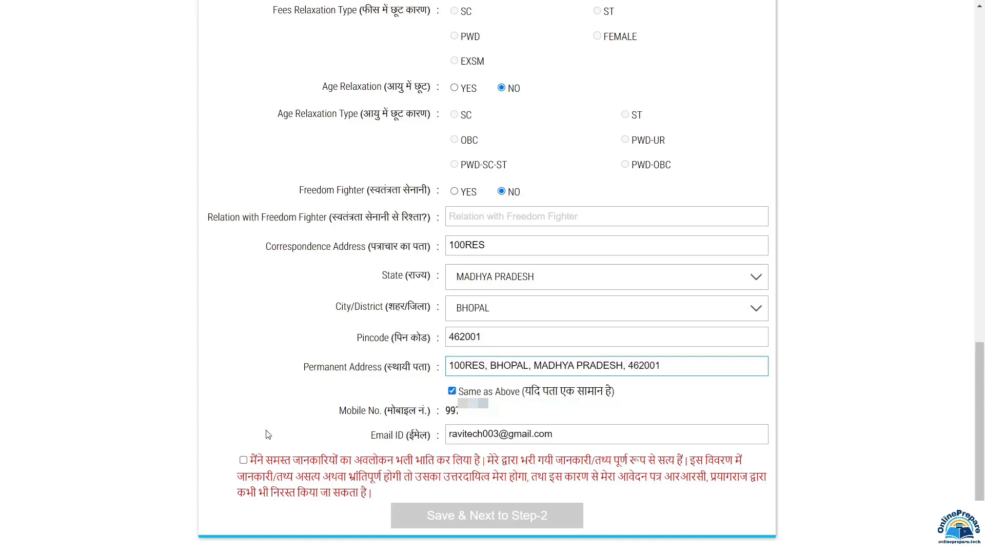
left_click(243, 460)
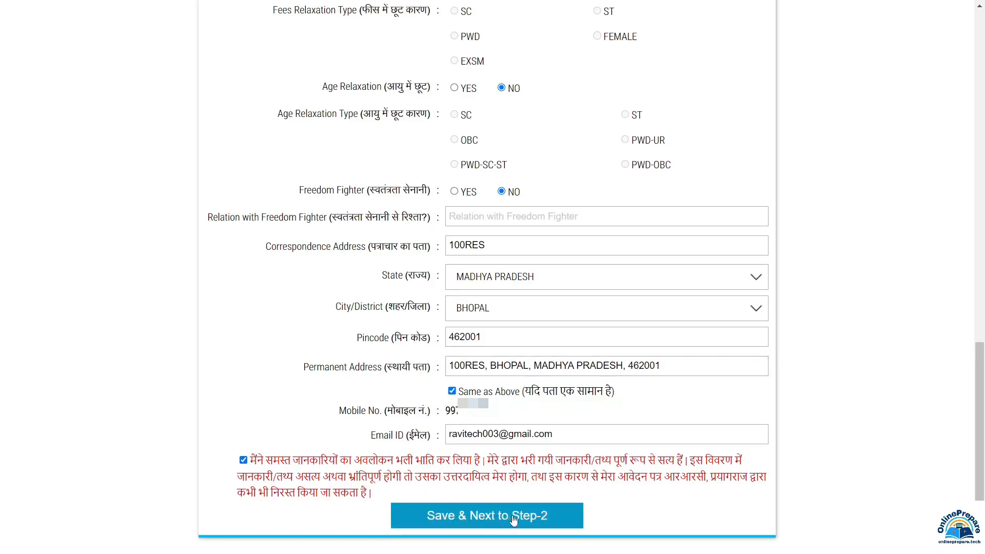
left_click(542, 517)
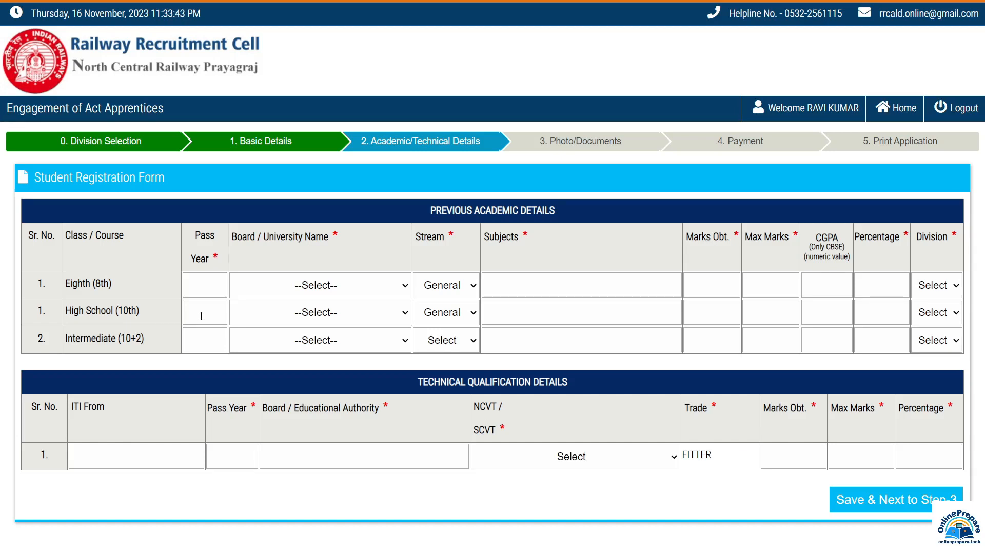
Give the High School row pass year 2015, Madhya Pradesh board, General stream, and subjects.
left_click(201, 315)
type("2015")
left_click(313, 314)
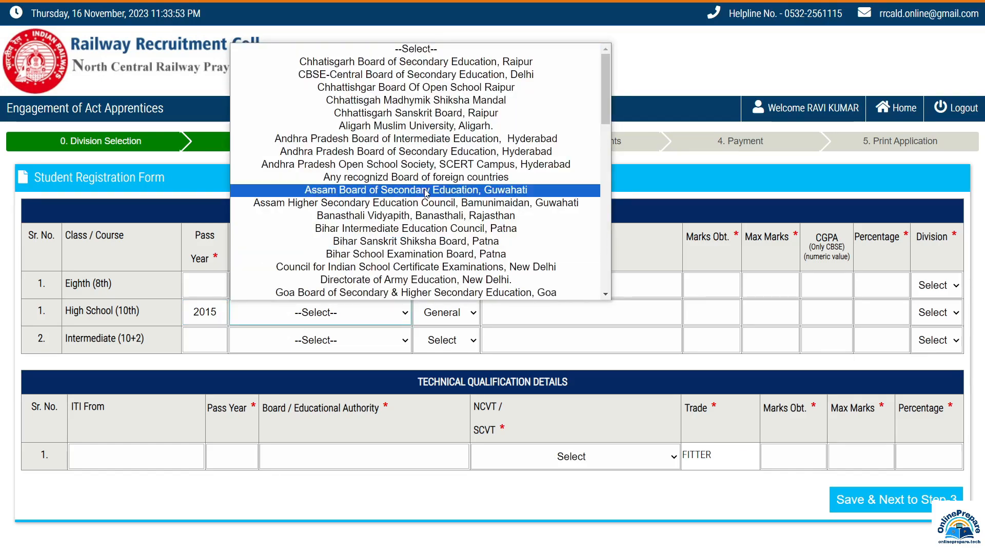
scroll(421, 190, "down", 7)
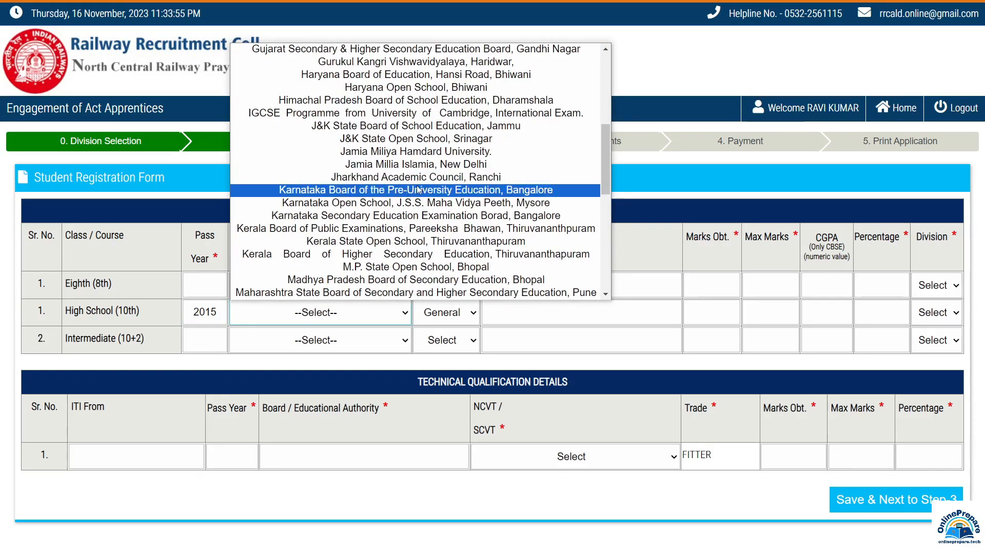
scroll(419, 189, "down", 3)
left_click(415, 151)
left_click(468, 314)
left_click(468, 318)
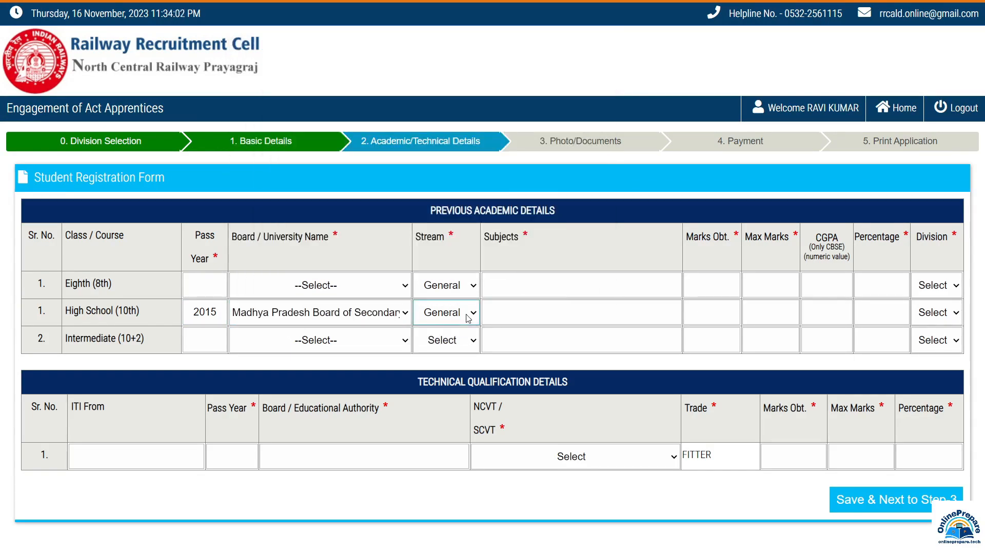
left_click(513, 312)
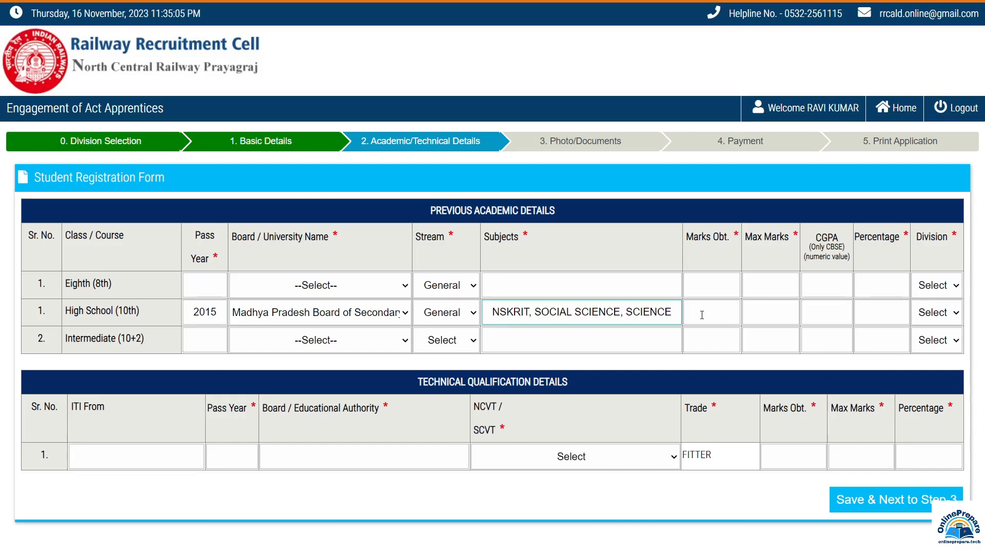
Enter High School marks 306/600, 51.00 percentage, and Second division.
left_click(701, 315)
type("306")
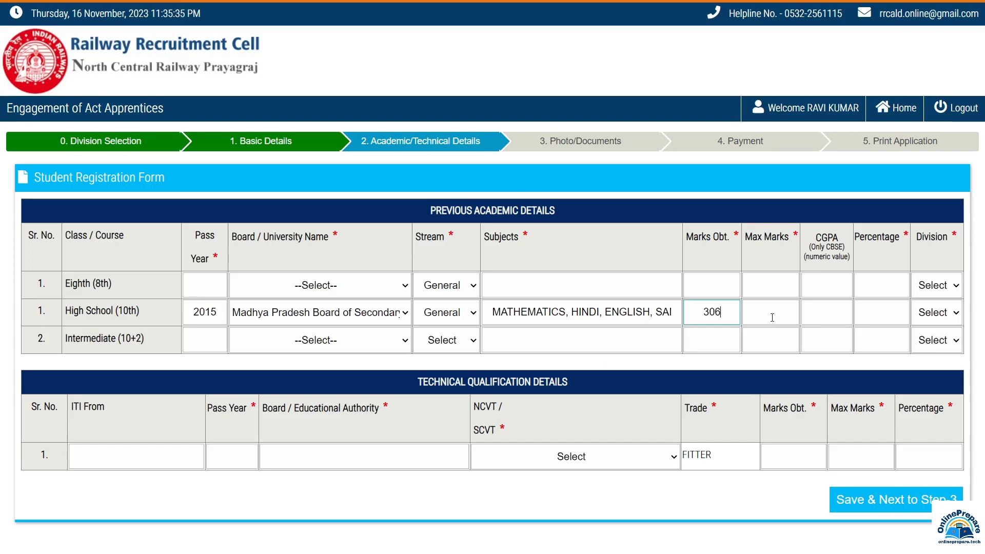
left_click(772, 317)
type("600")
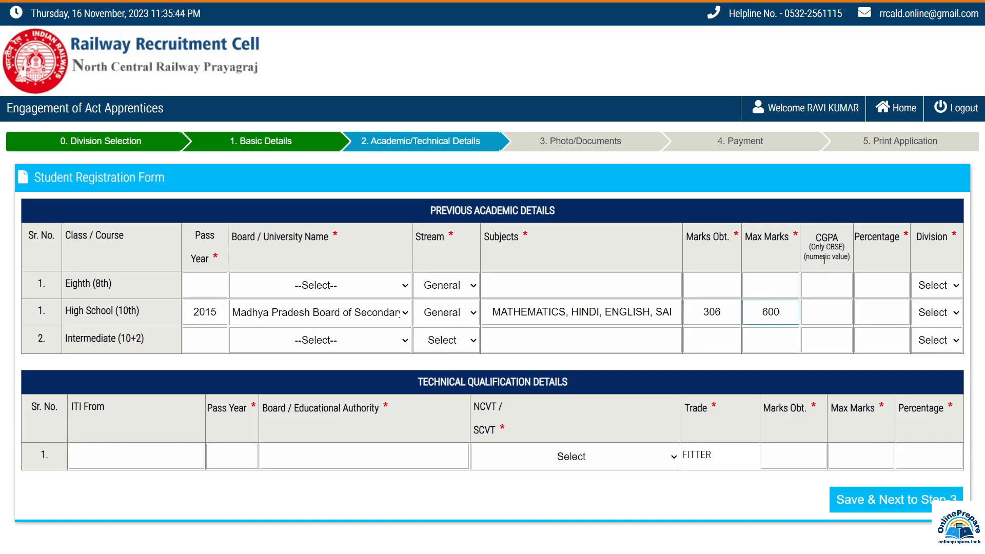
left_click(824, 318)
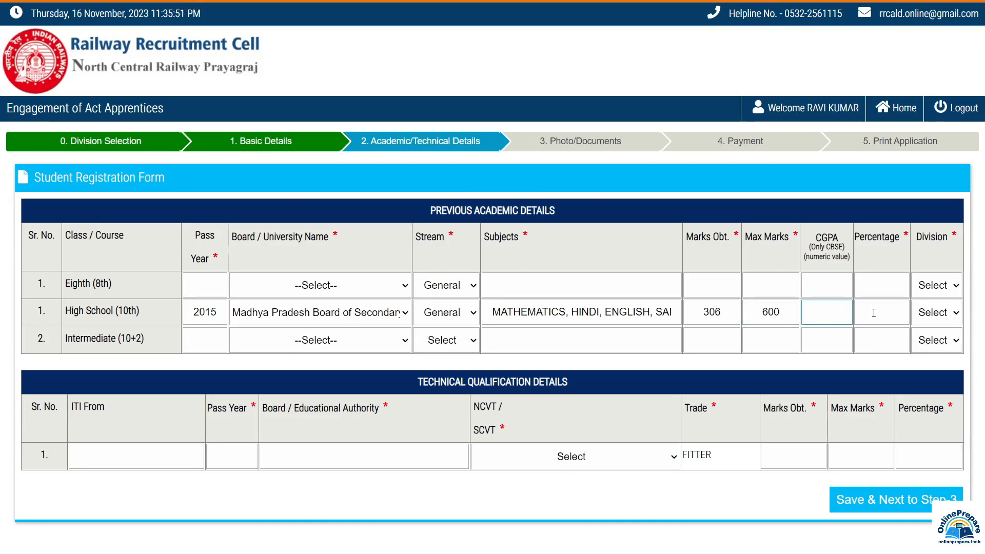
left_click(873, 313)
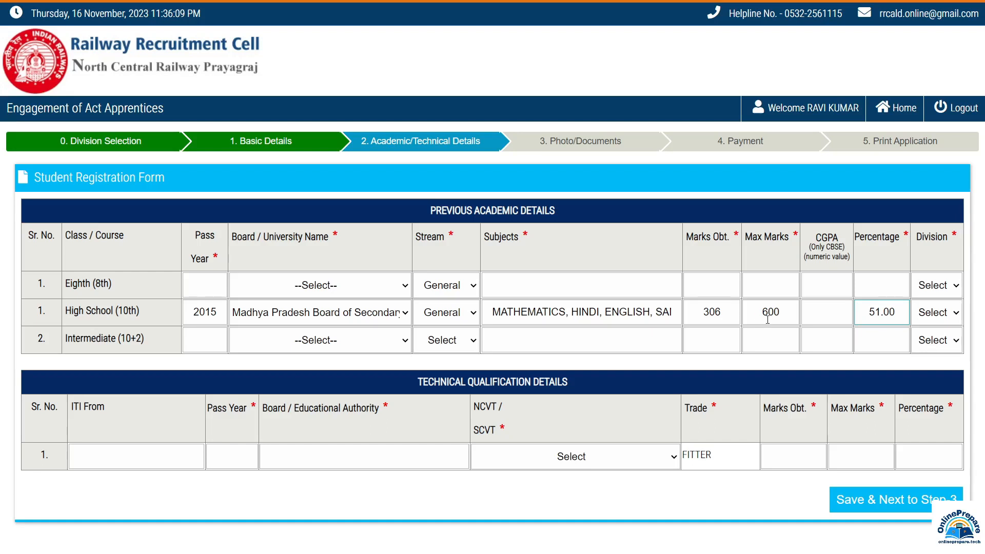
left_click(942, 318)
left_click(936, 358)
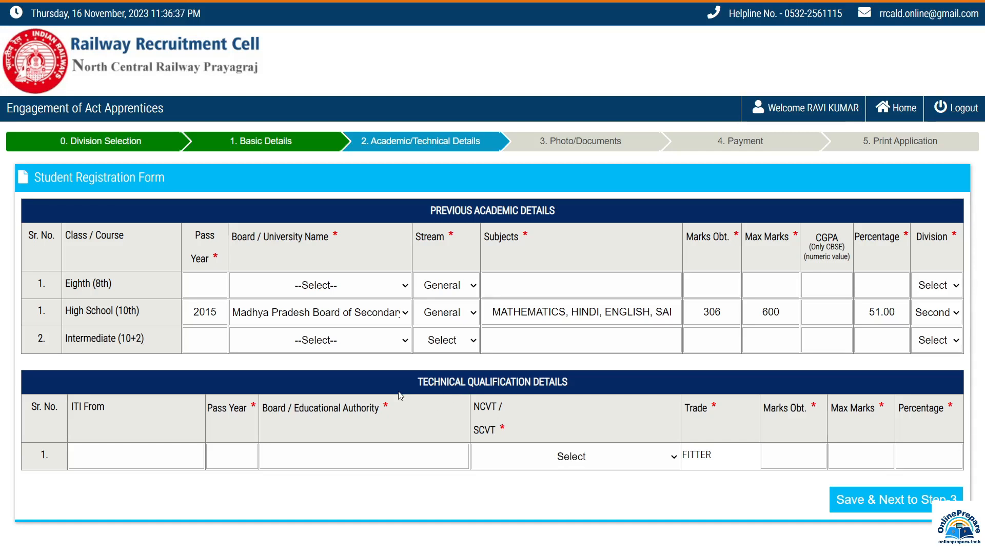
Fill the ITI row: GOVT ITI SATNA, pass year 2022, board NCVT, type NCVT.
left_click(88, 457)
type("GOVT ITI SATNA")
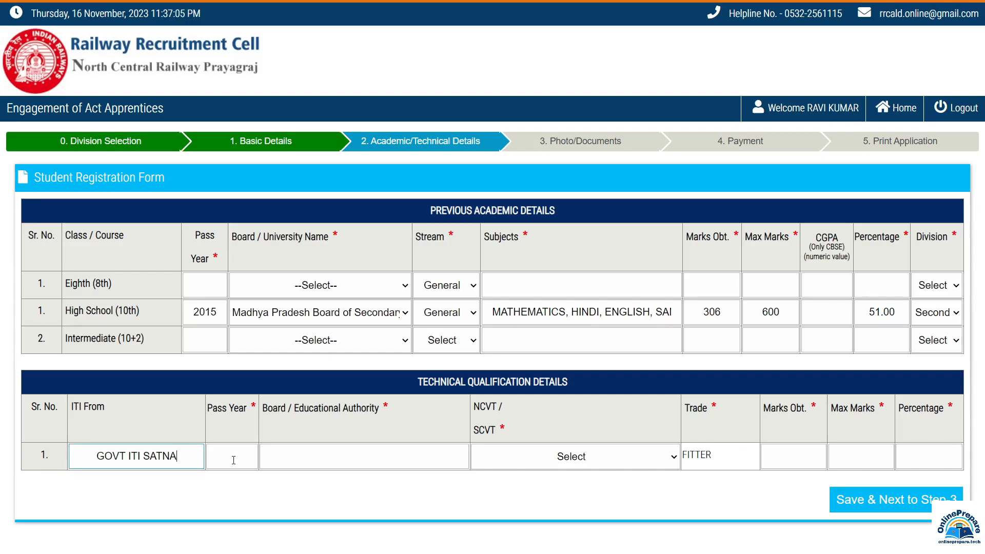
left_click(233, 460)
type("2022")
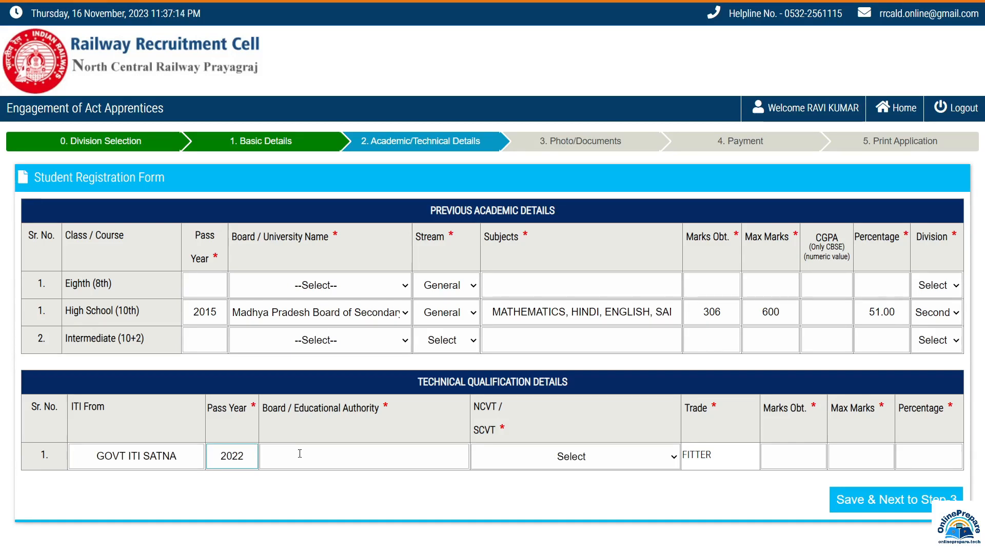
left_click(299, 454)
type("NCVT")
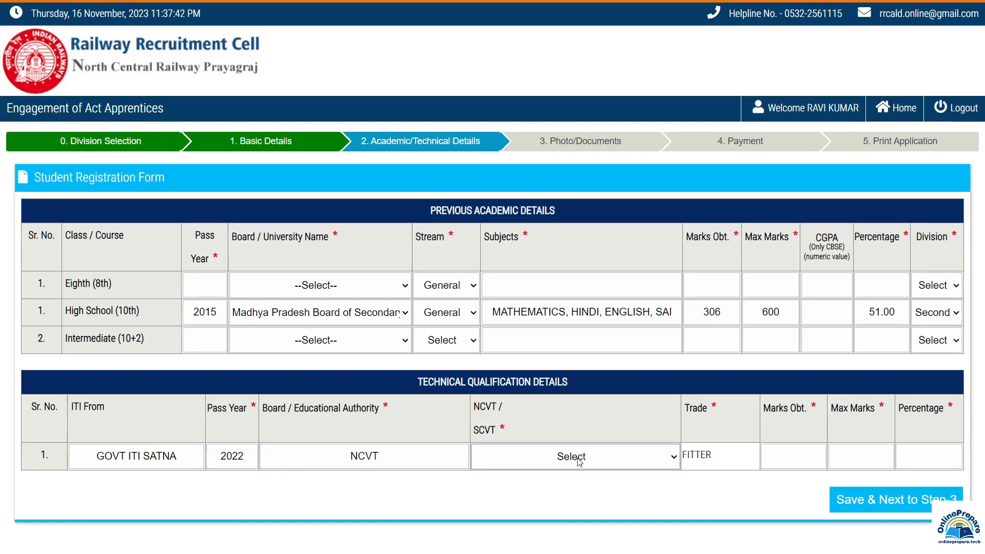
left_click(578, 458)
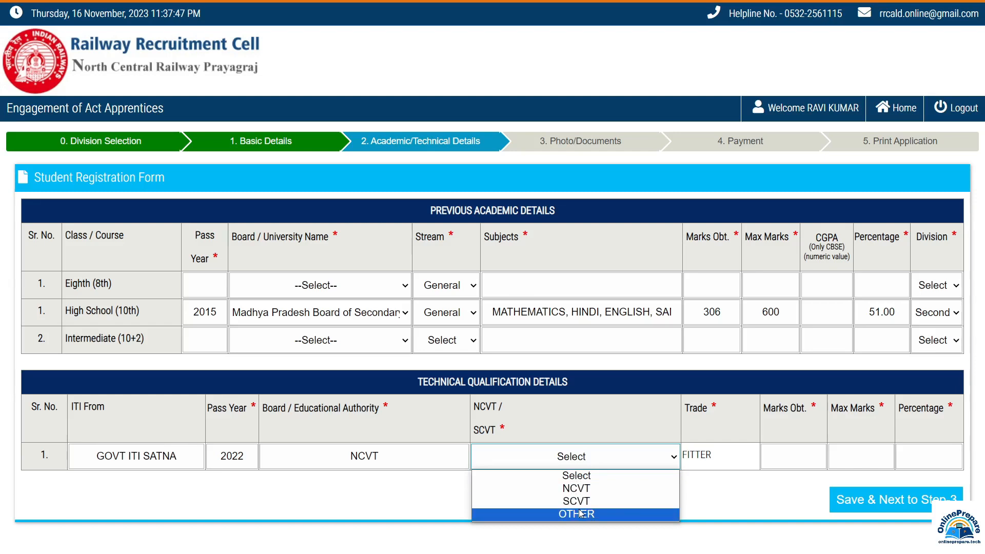
left_click(575, 488)
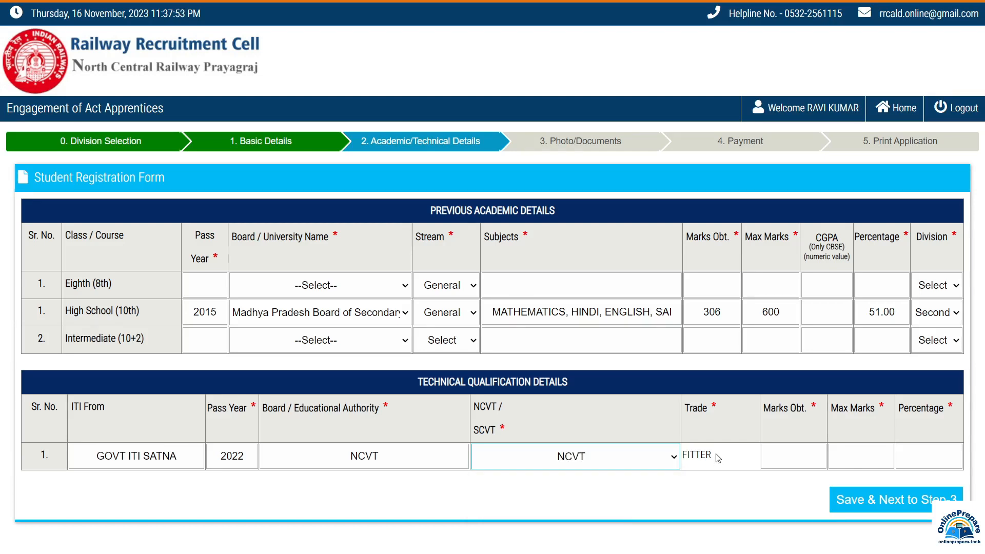
Enter ITI marks 1100 out of 1300 so the percentage shows 84.61.
left_click(799, 454)
type("1100")
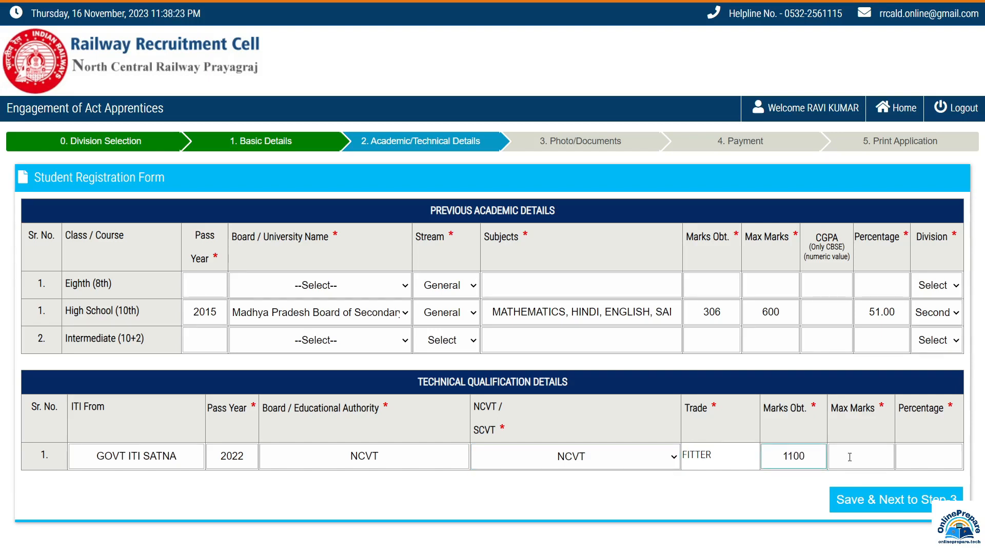
left_click(849, 458)
type("1300")
left_click(917, 462)
left_click(750, 478)
Save academic details to Step-3, then upload the colour photograph and acknowledge 'Photo Uploaded'.
left_click(922, 505)
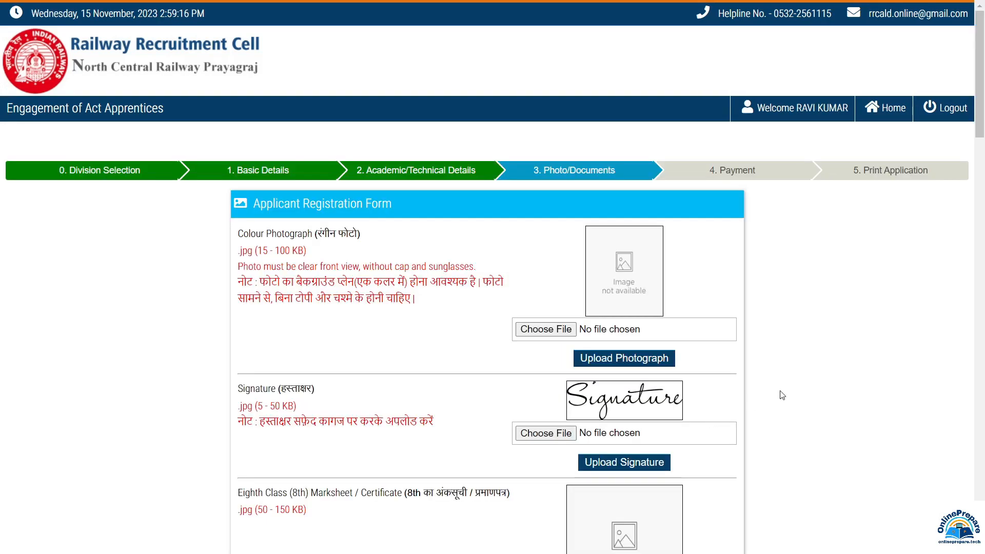
scroll(783, 395, "down", 3)
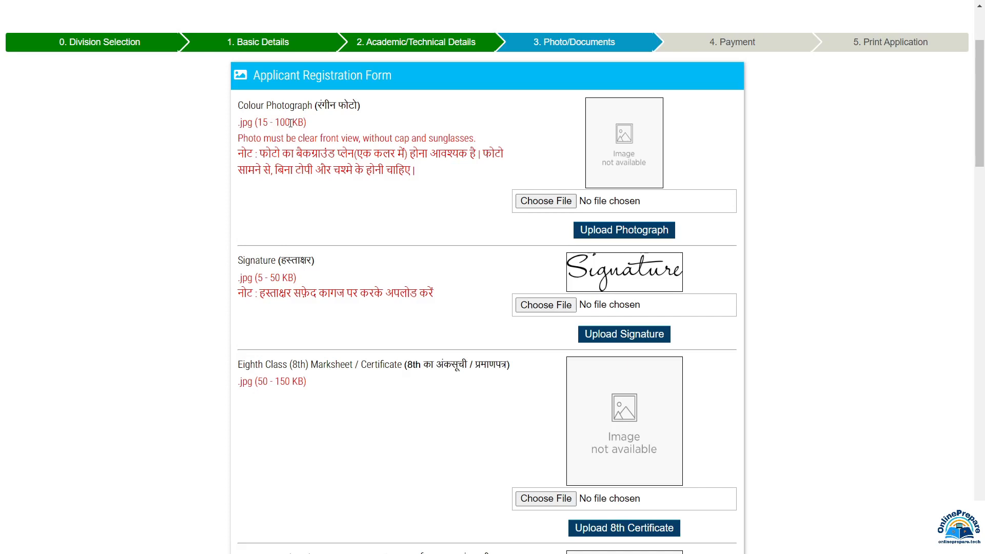
scroll(291, 123, "up", 3)
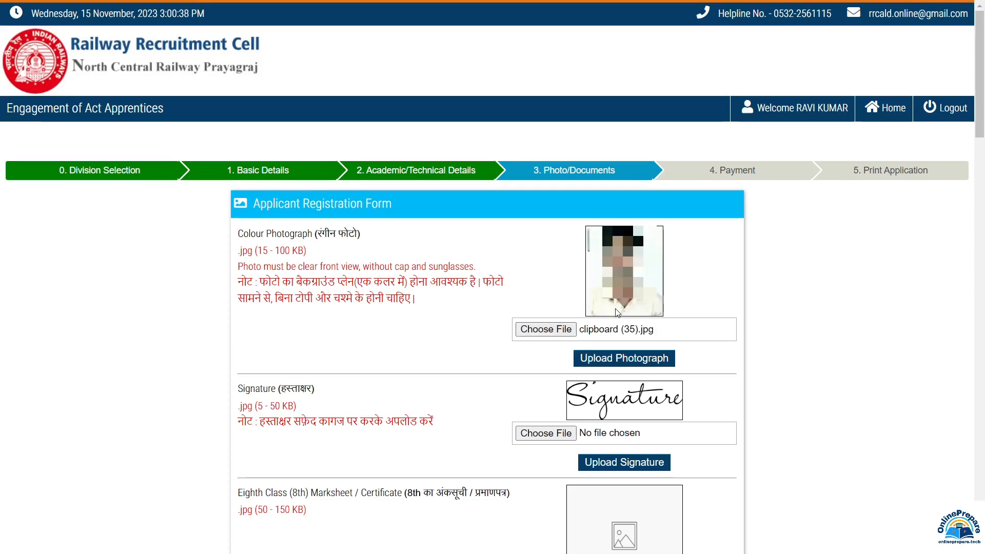
left_click(635, 361)
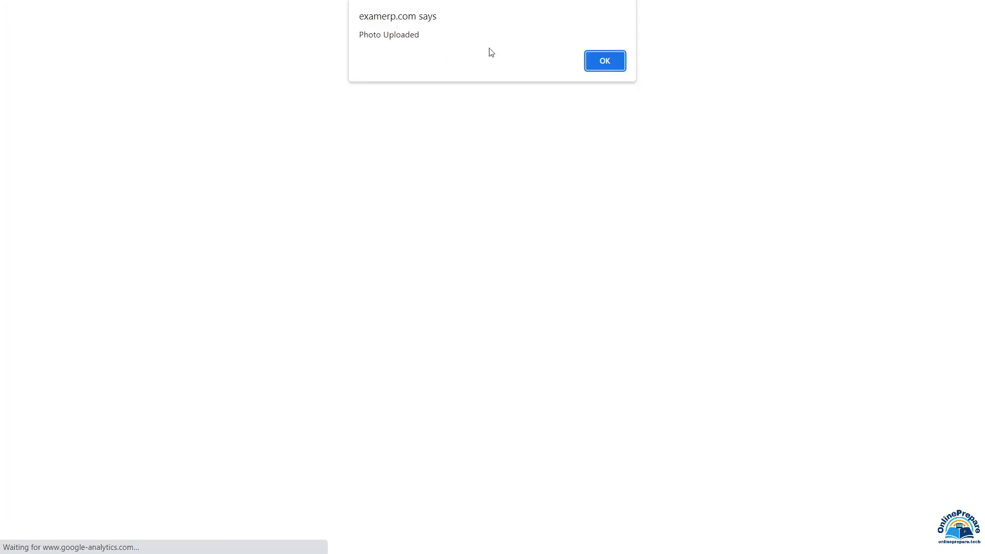
left_click(614, 65)
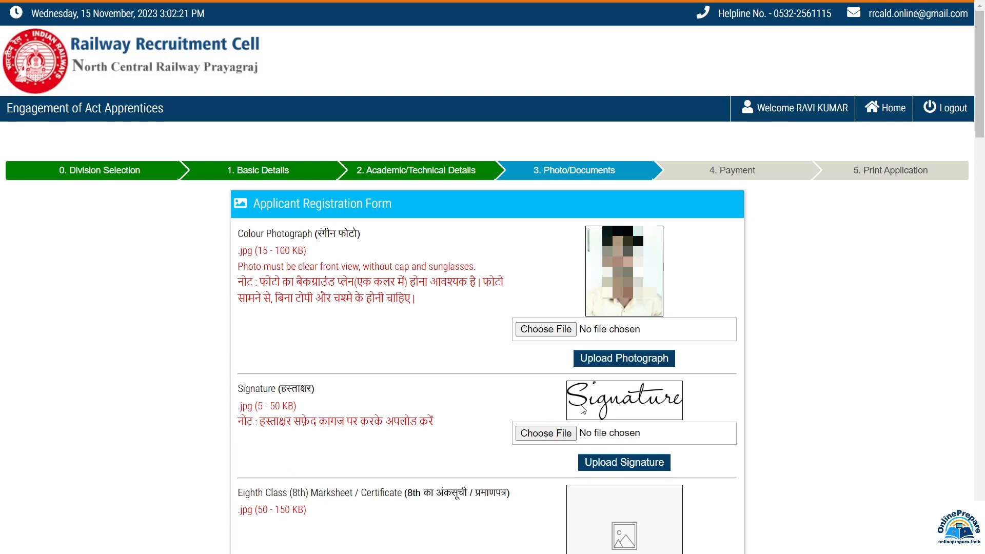
scroll(240, 114, "down", 8)
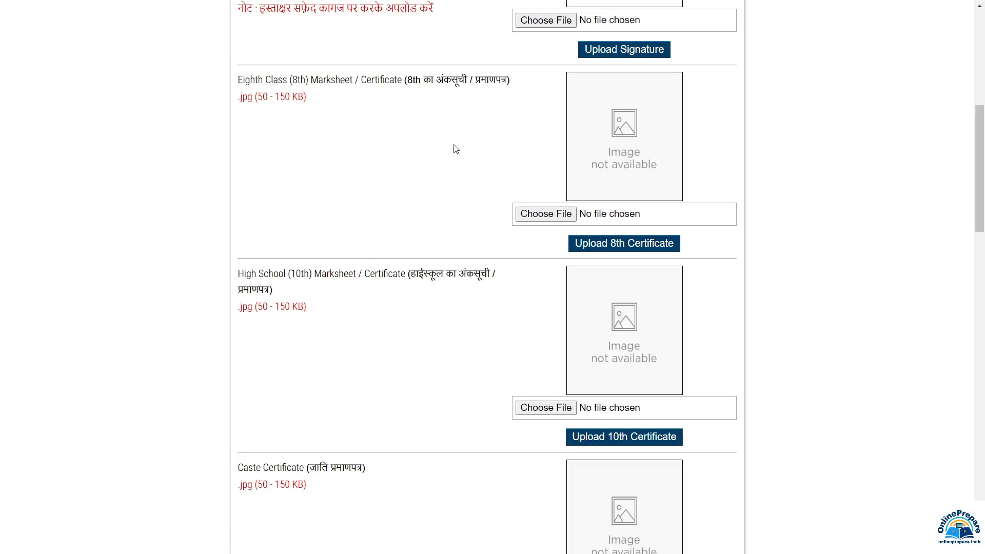
scroll(517, 160, "down", 1)
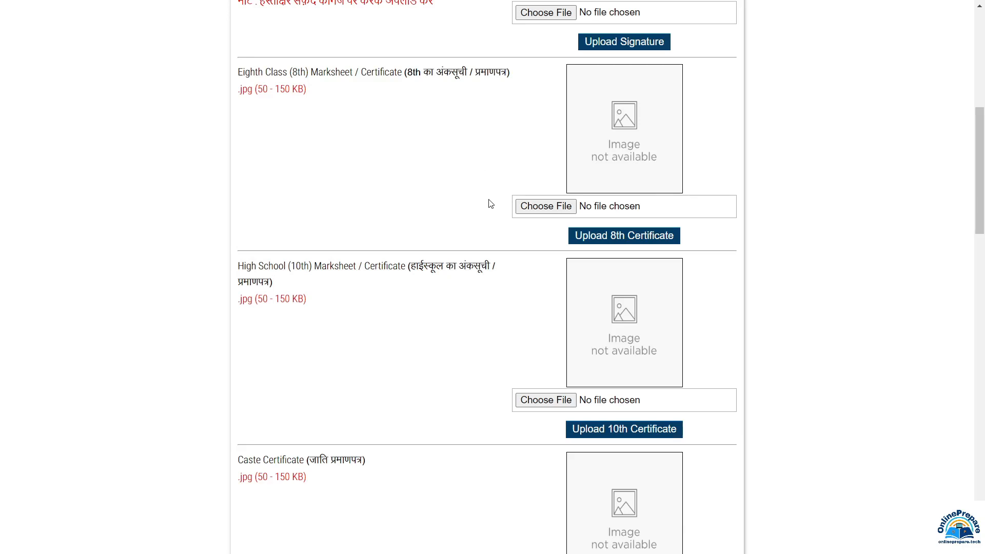
scroll(491, 203, "down", 3)
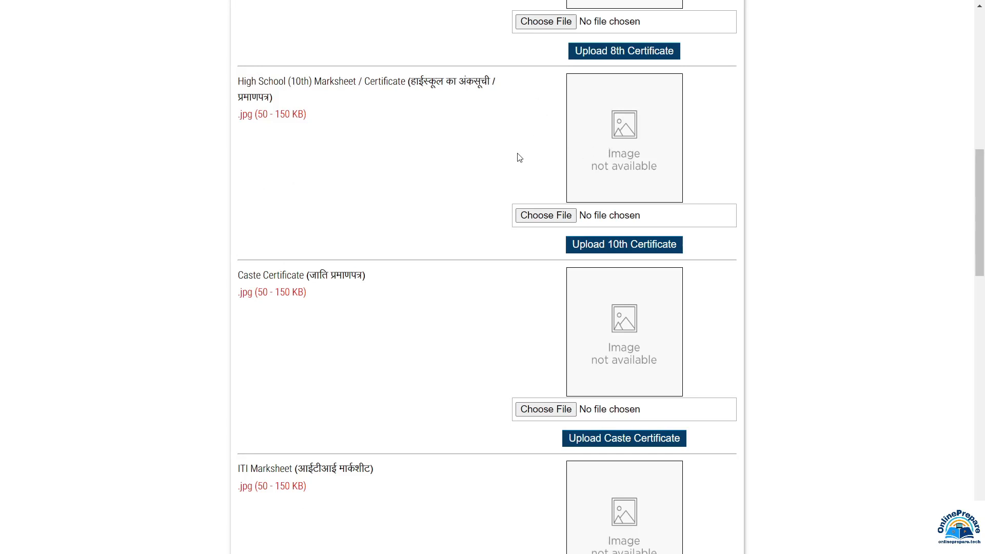
scroll(259, 96, "down", 3)
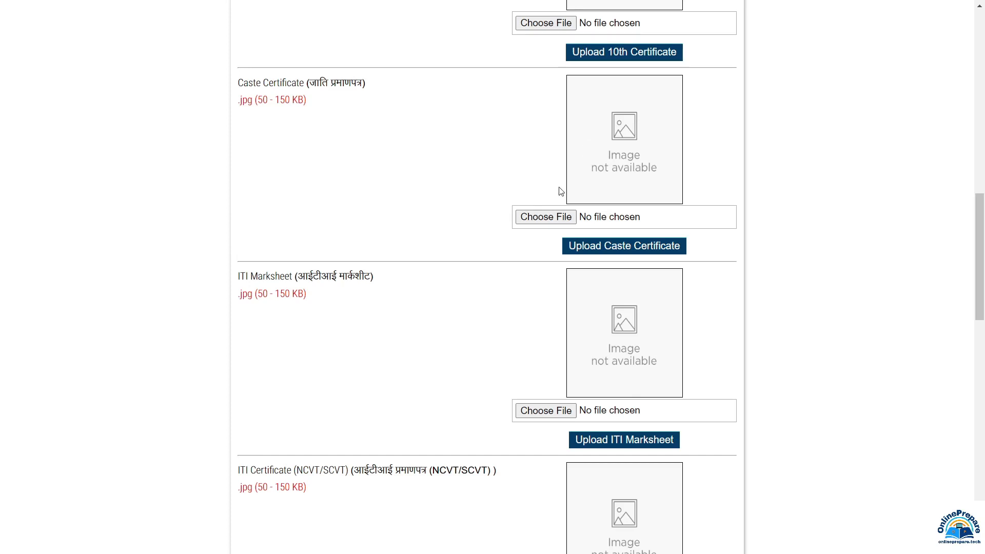
scroll(288, 121, "down", 3)
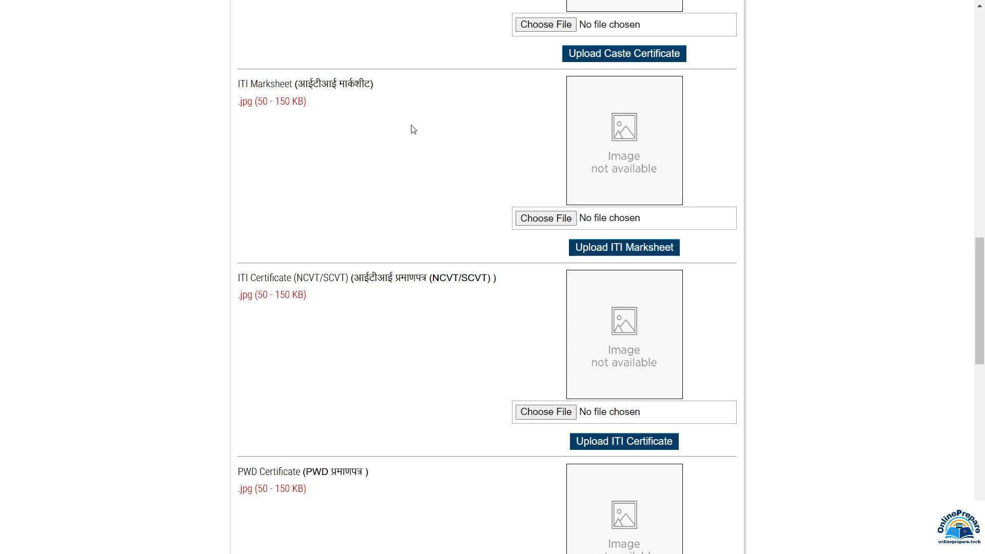
scroll(513, 154, "down", 3)
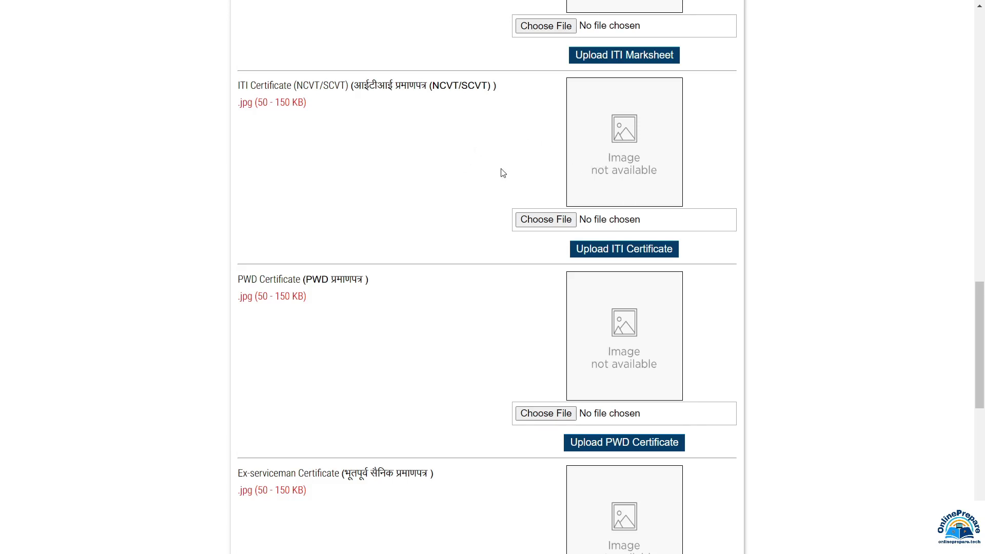
scroll(503, 173, "down", 3)
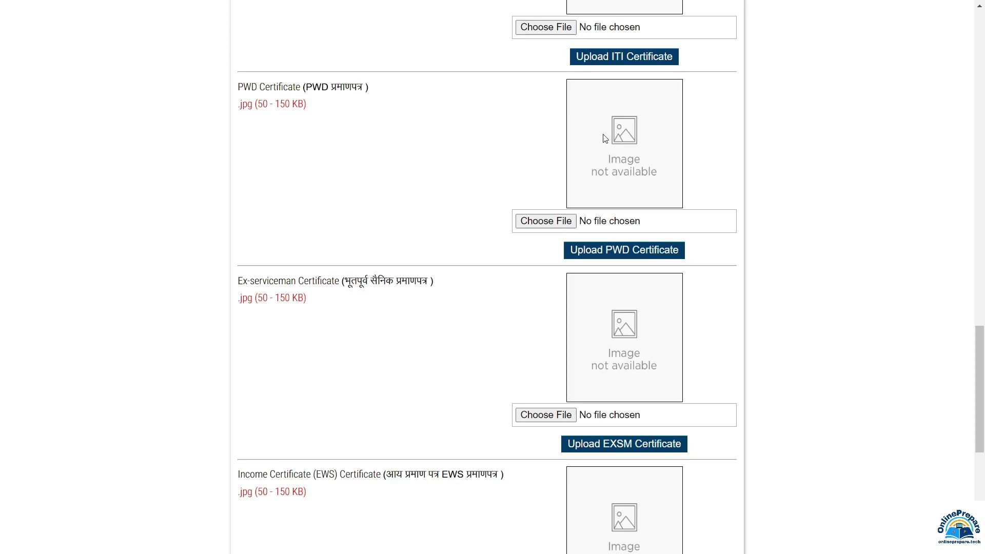
scroll(513, 172, "down", 3)
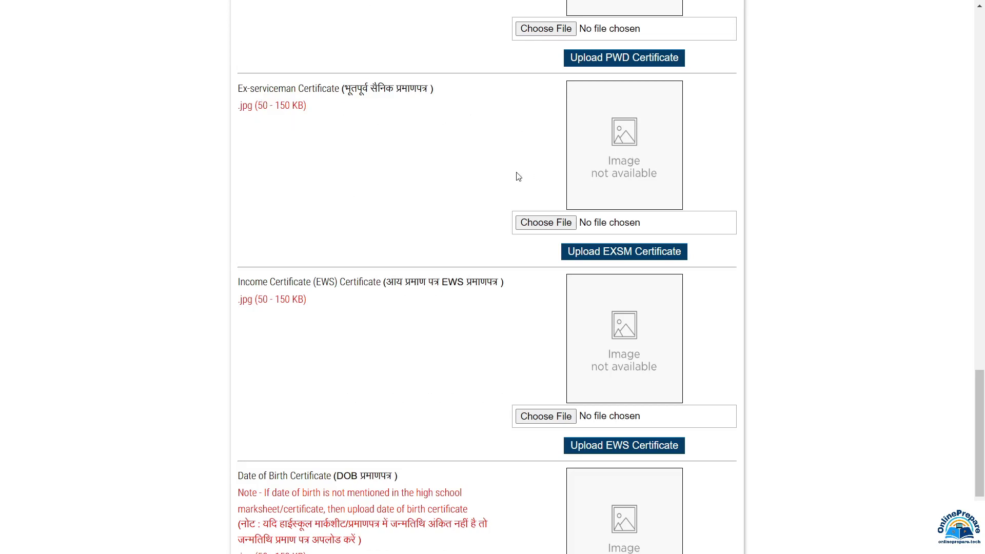
scroll(518, 177, "down", 3)
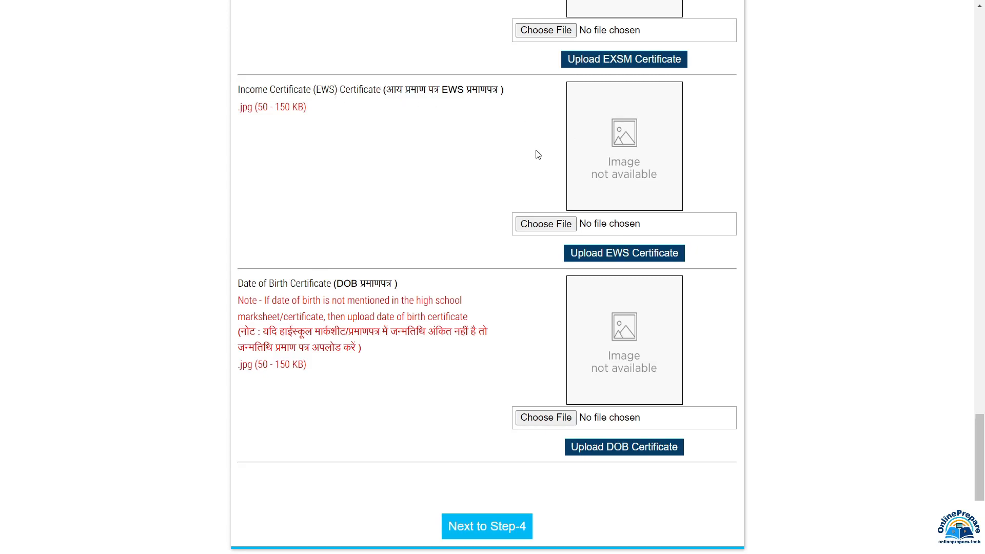
Move on to Step-4 Payment, showing the Rs. 100 application fee.
scroll(245, 288, "down", 1)
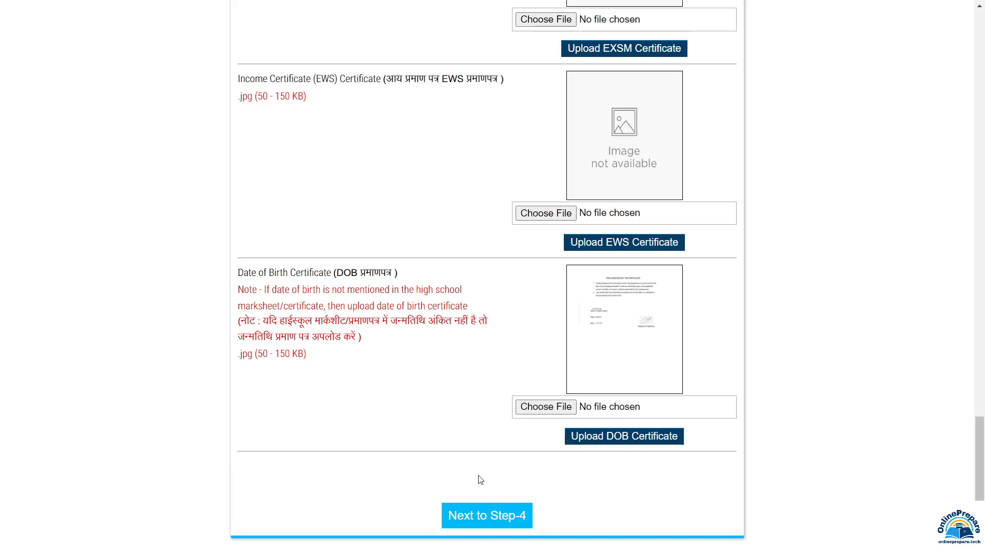
left_click(510, 523)
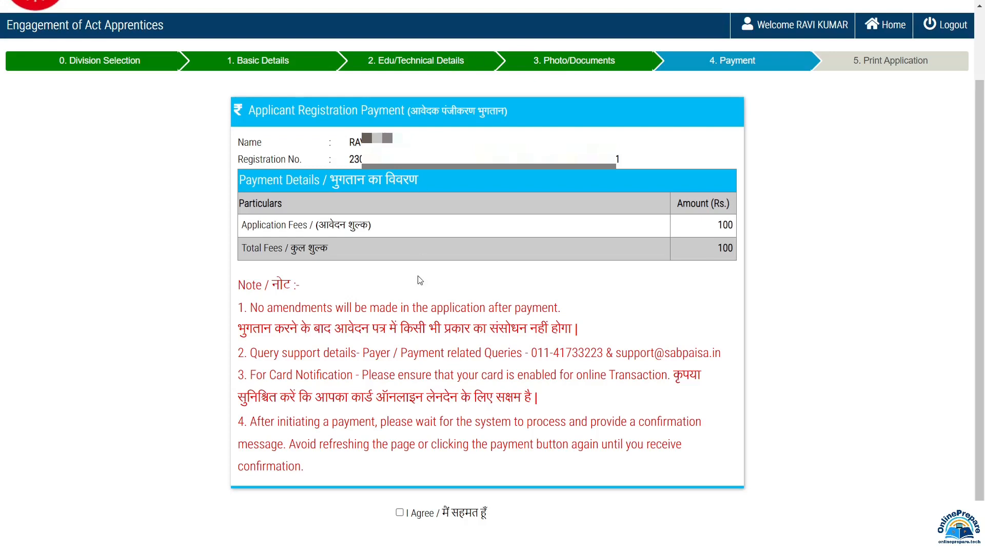
Agree to the payment terms and proceed to the SabPaisa gateway for INR 100.00.
left_click(399, 513)
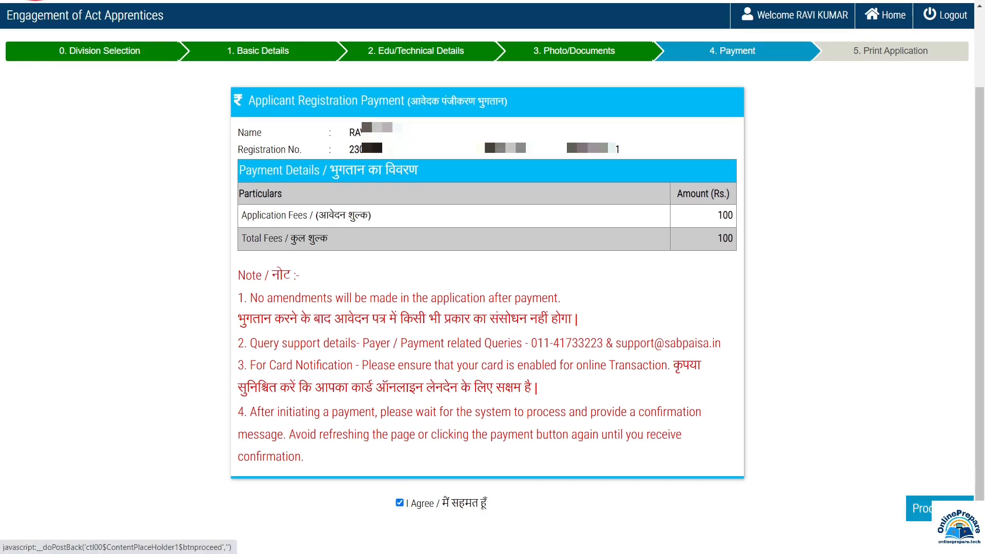
left_click(938, 508)
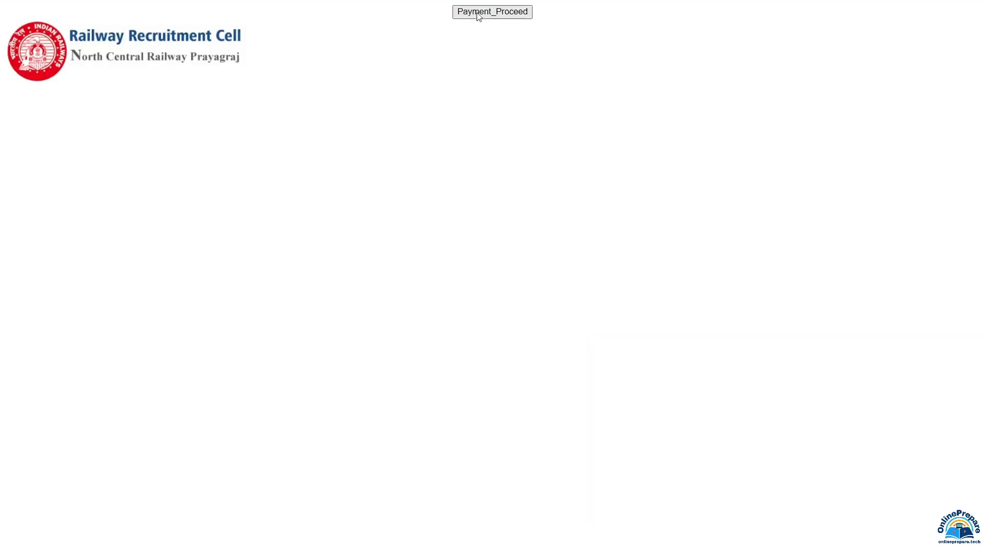
left_click(494, 13)
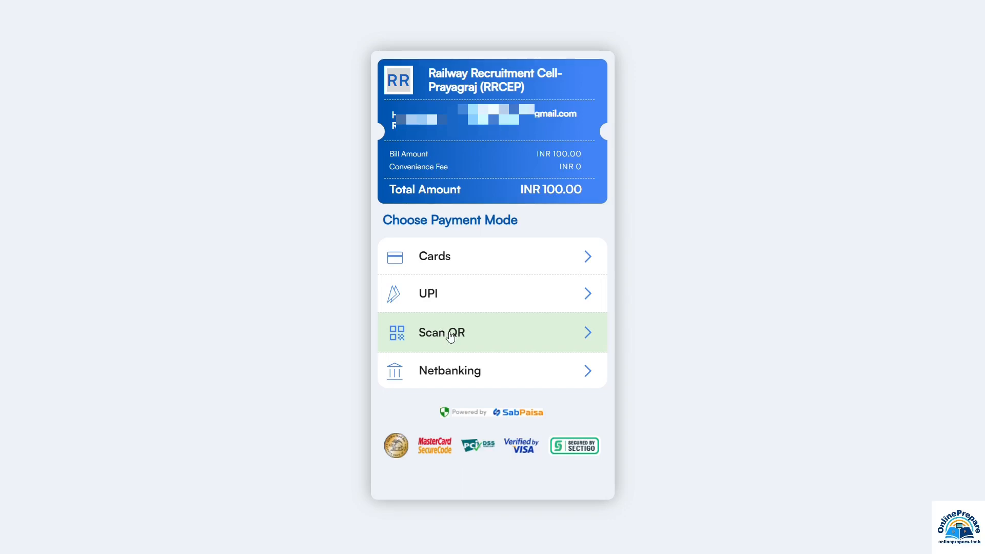
Pay INR 103.00 via a generated Scan QR code, then log out of the applicant account.
left_click(491, 336)
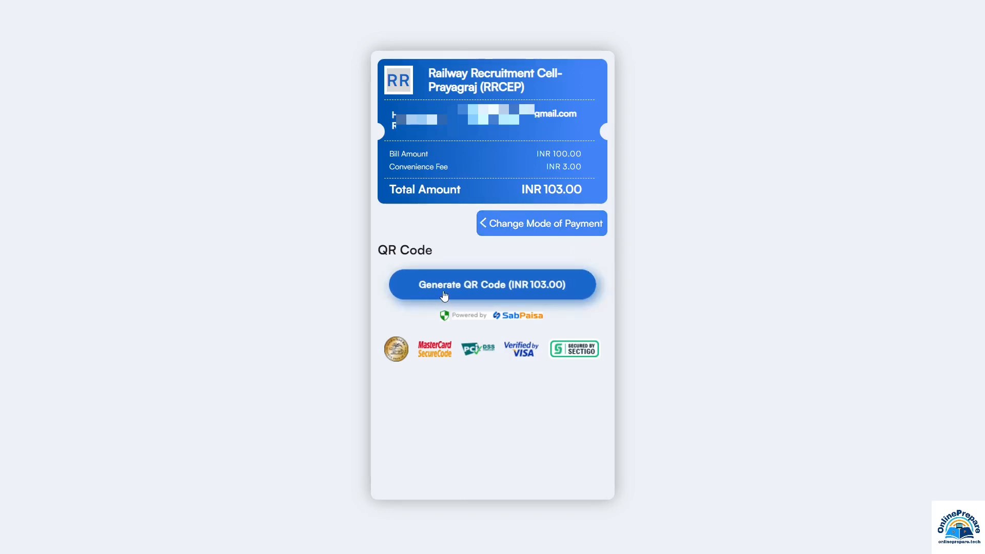
left_click(496, 294)
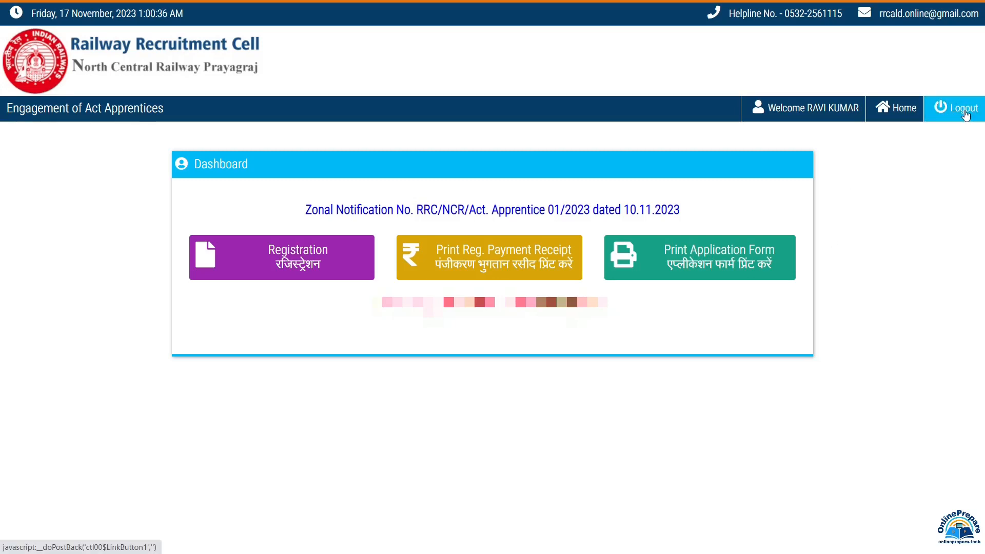
left_click(965, 113)
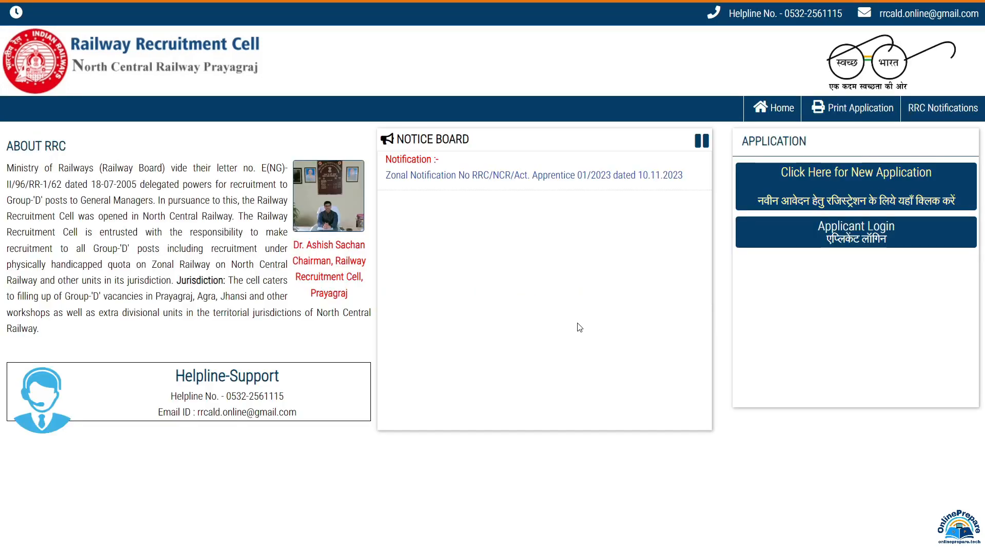